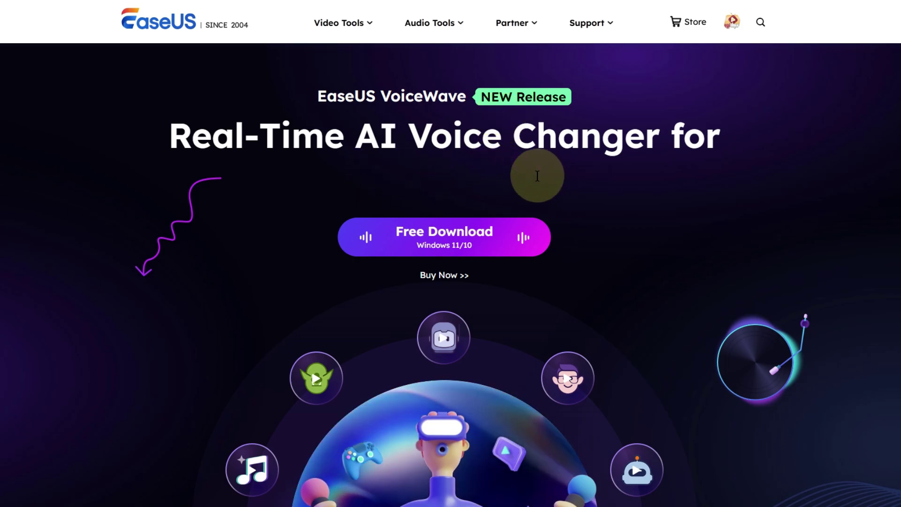
Review the VoiceWave product page and download the free Windows version.
scroll(537, 182, "down", 3)
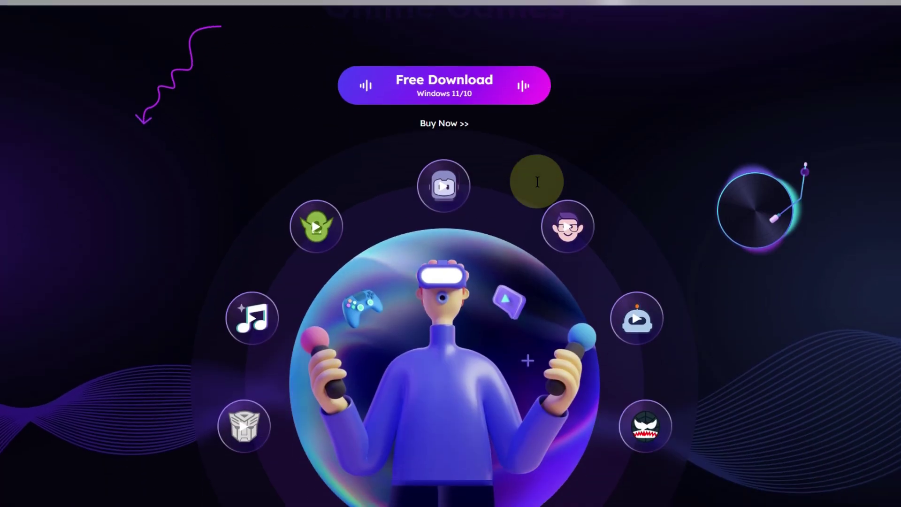
scroll(538, 182, "down", 5)
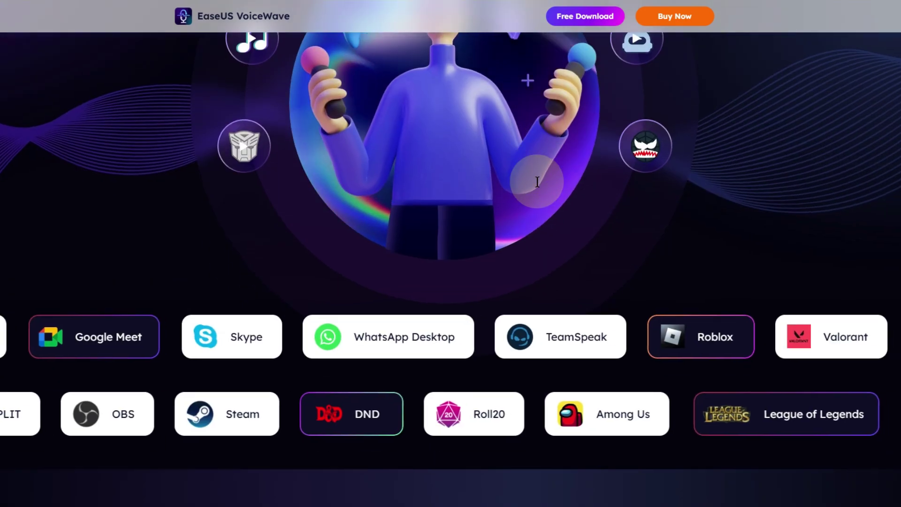
scroll(537, 182, "down", 1)
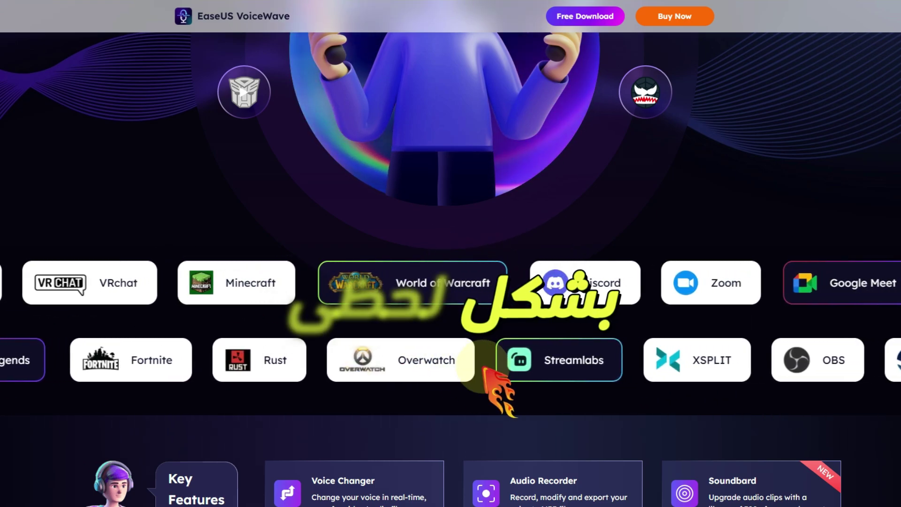
scroll(486, 366, "down", 2)
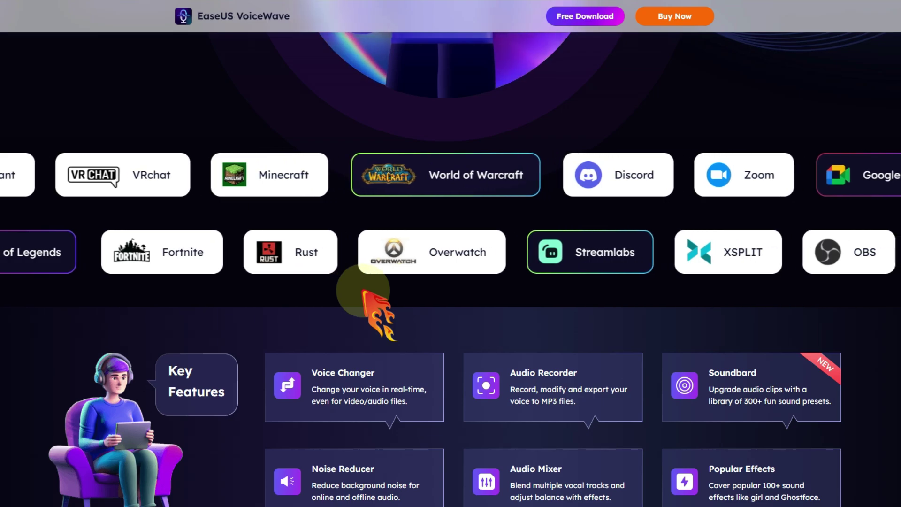
scroll(369, 298, "up", 5)
scroll(451, 306, "up", 6)
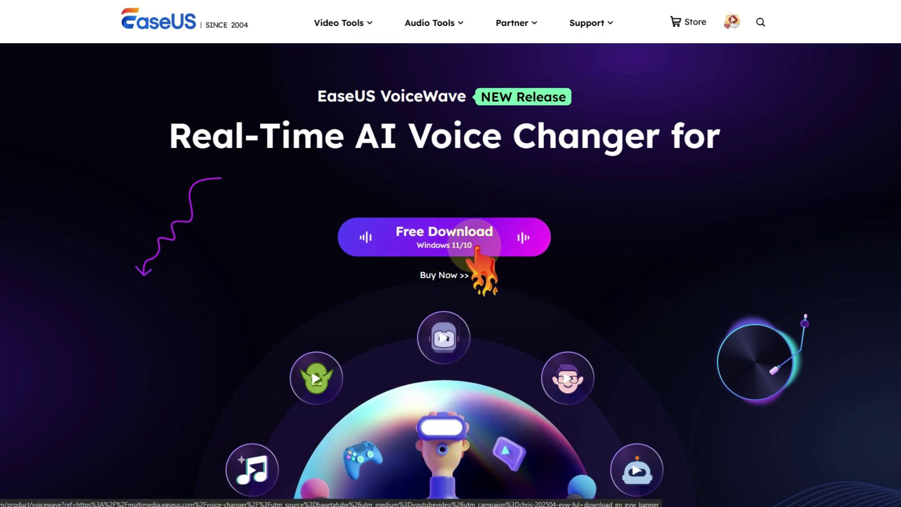
left_click(443, 248)
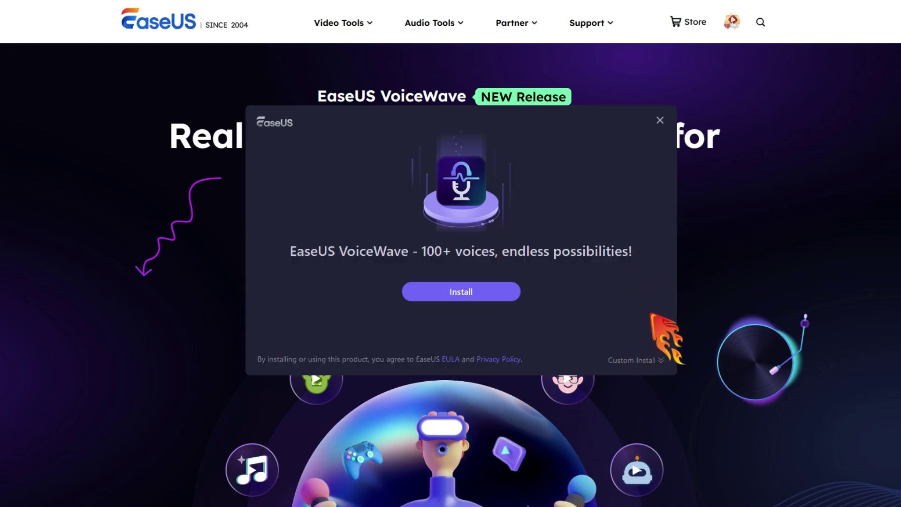
Set the installer's language to عربي (Arabic) in the custom options and install VoiceWave.
left_click(659, 361)
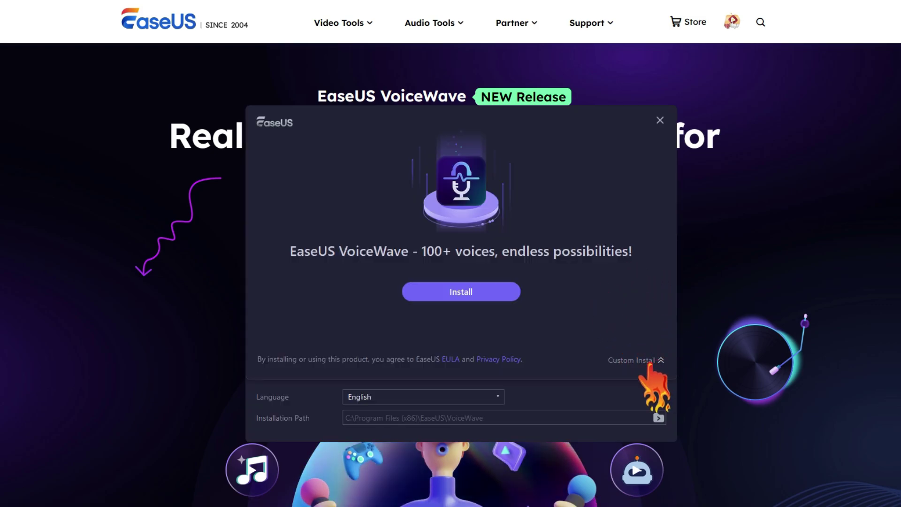
left_click(485, 399)
left_click(385, 411)
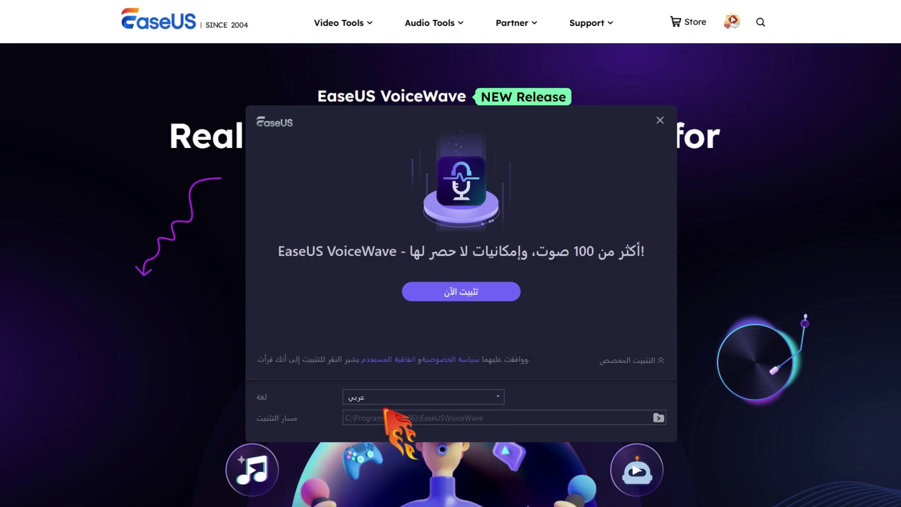
left_click(474, 290)
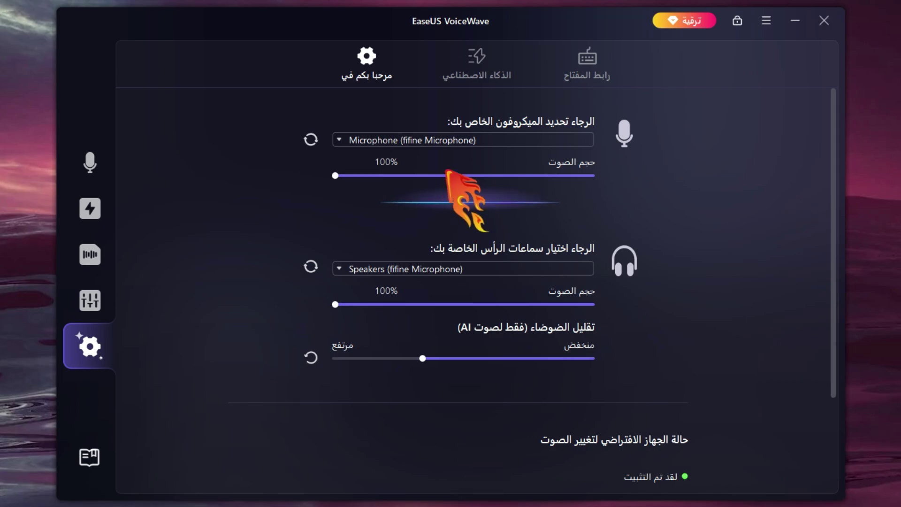
Check the list of available microphone devices in the general settings.
left_click(457, 141)
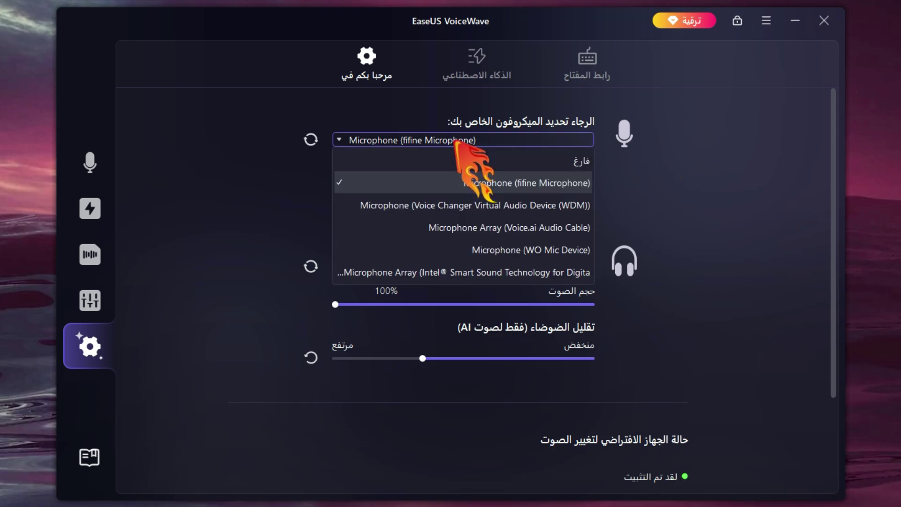
left_click(456, 141)
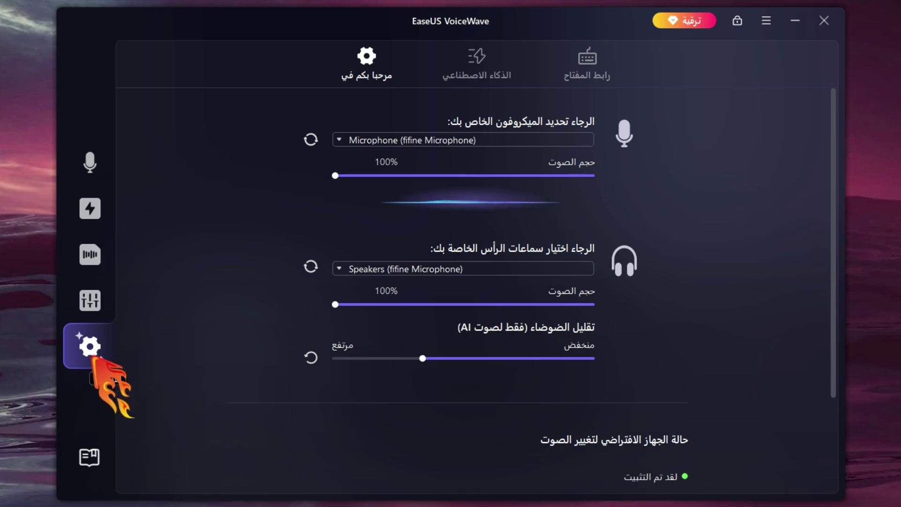
Browse the voice changer's library, going through the AI, human, game and cartoon voice categories.
left_click(89, 169)
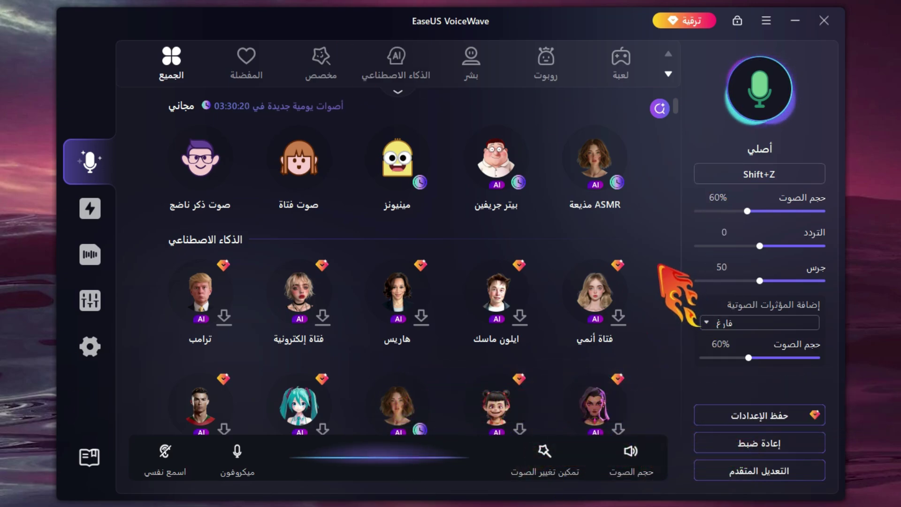
left_click(397, 61)
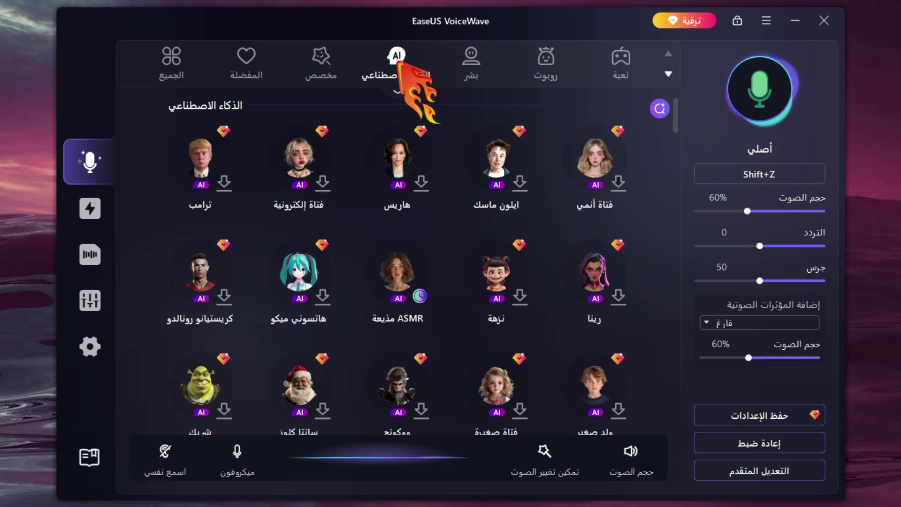
scroll(651, 211, "down", 20)
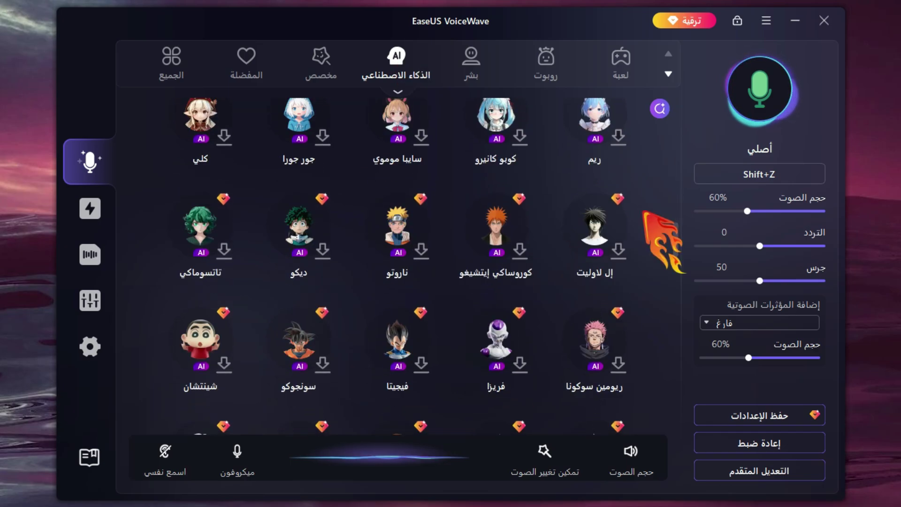
scroll(426, 263, "down", 10)
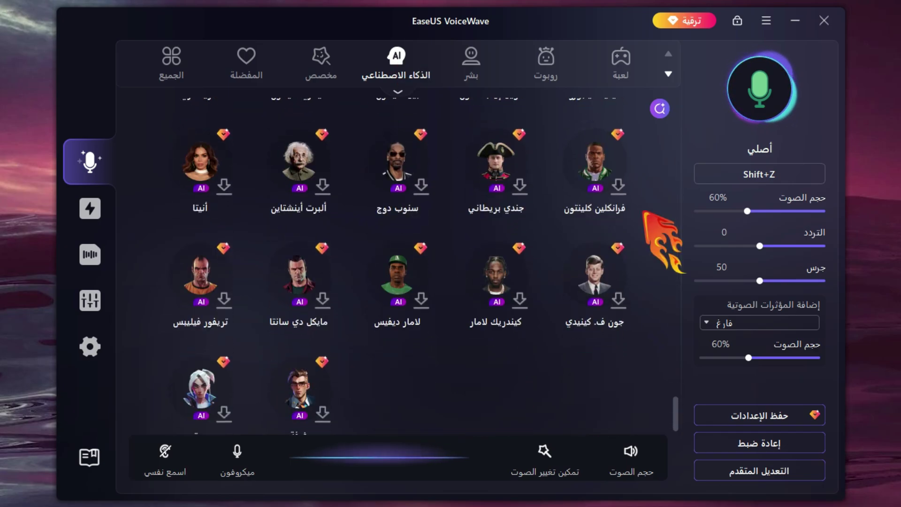
left_click(469, 68)
left_click(621, 61)
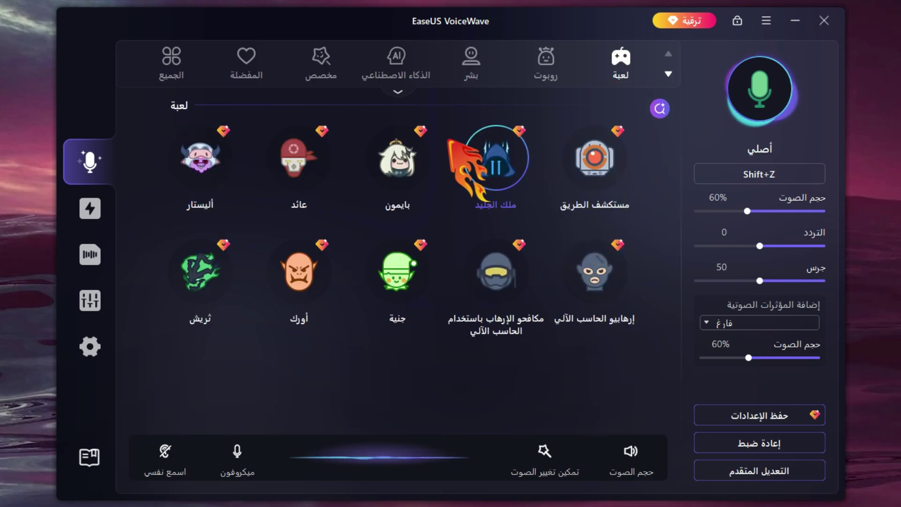
scroll(312, 69, "down", 1)
left_click(311, 69)
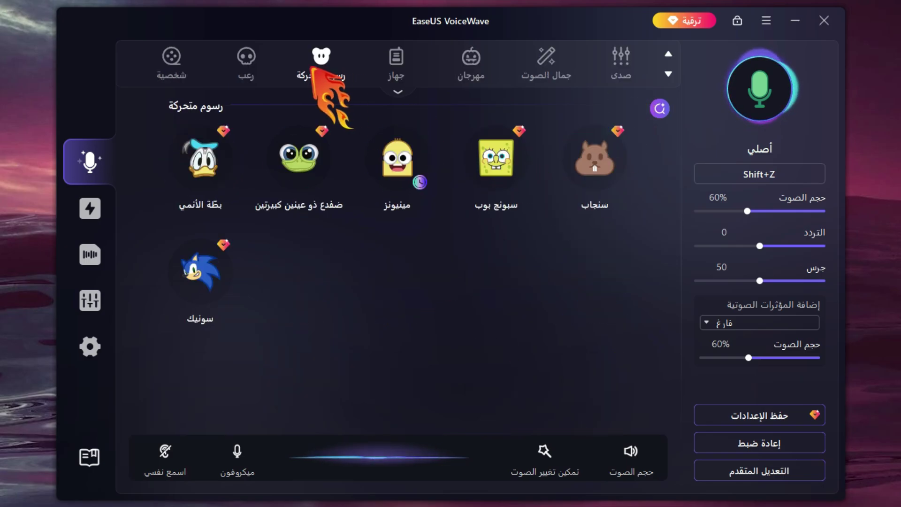
left_click(667, 56)
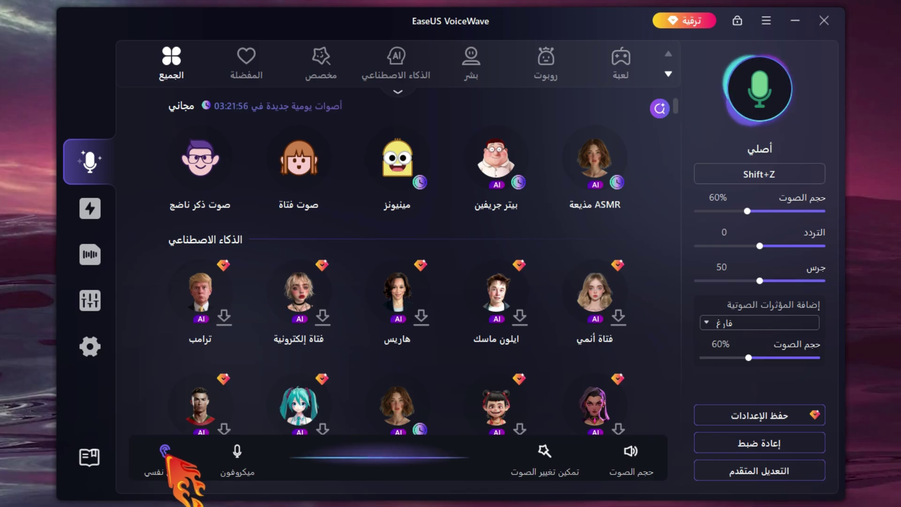
Try the mature male, girl and Minions voices with the hear-myself option, and return to the original voice in the human category.
left_click(165, 452)
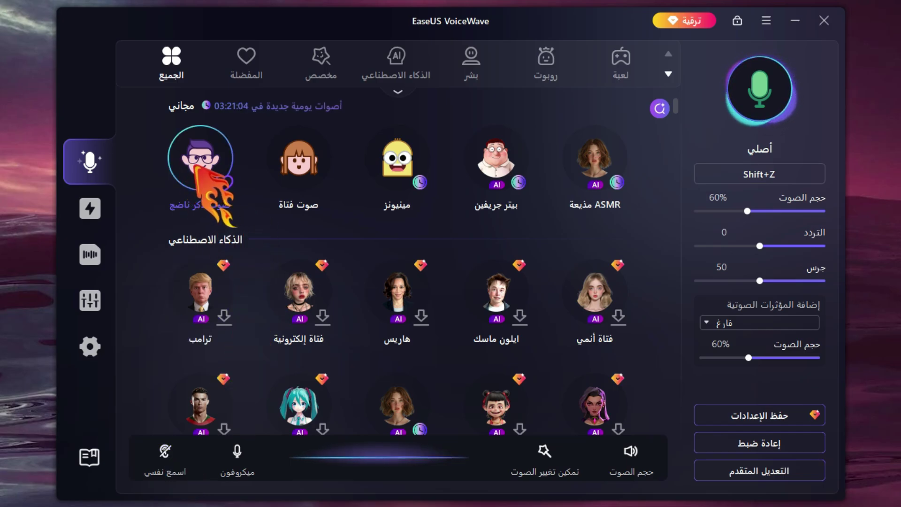
left_click(197, 170)
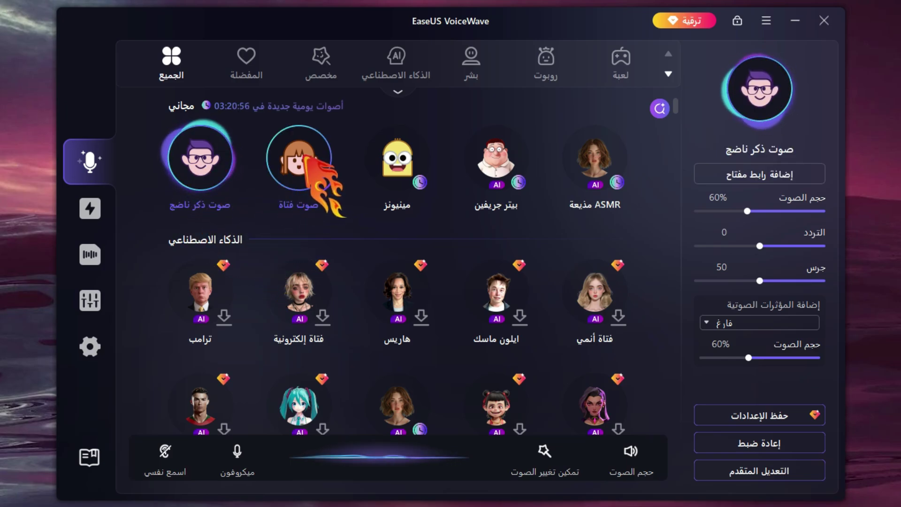
left_click(299, 155)
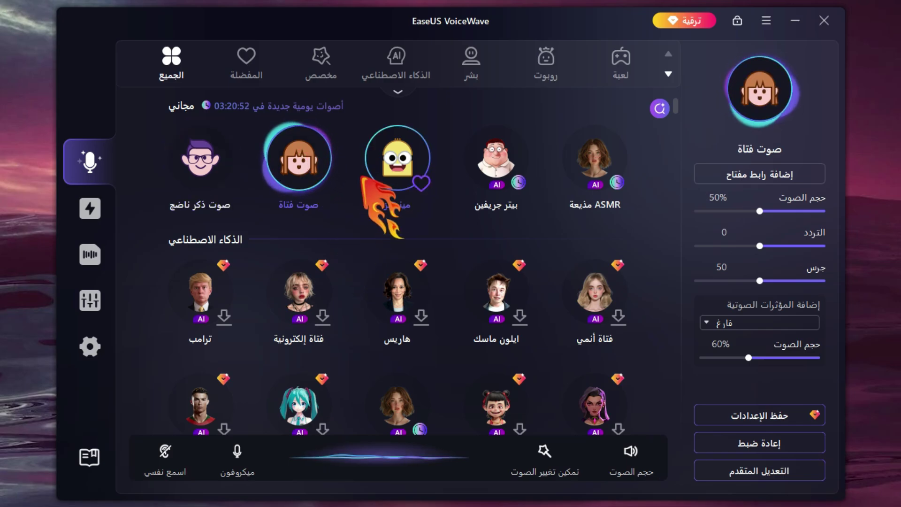
left_click(396, 155)
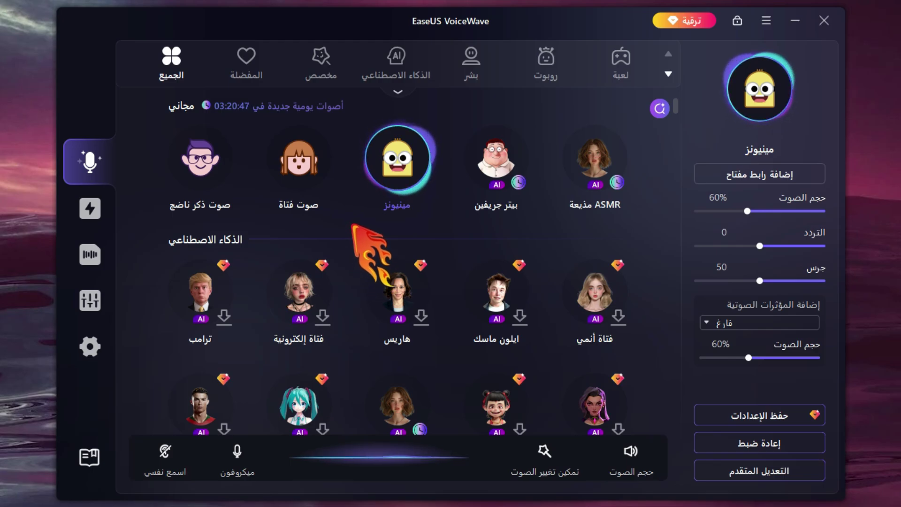
left_click(188, 162)
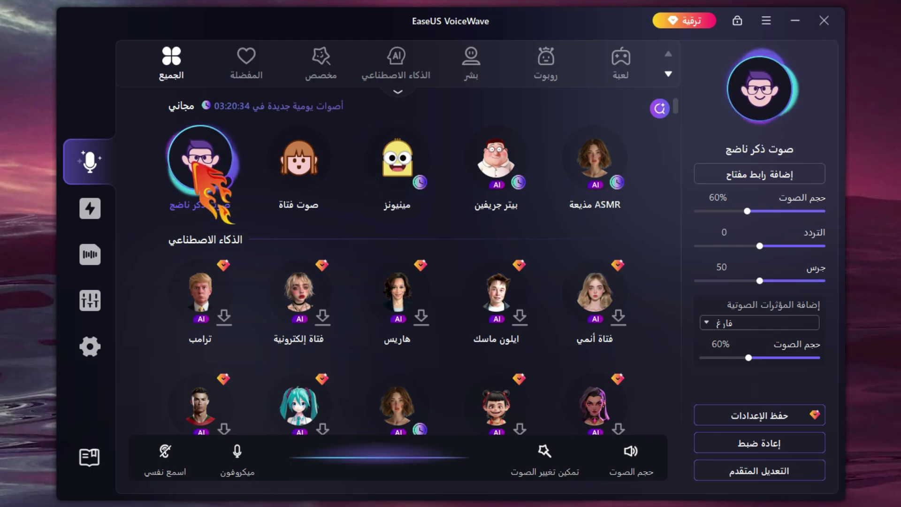
left_click(468, 58)
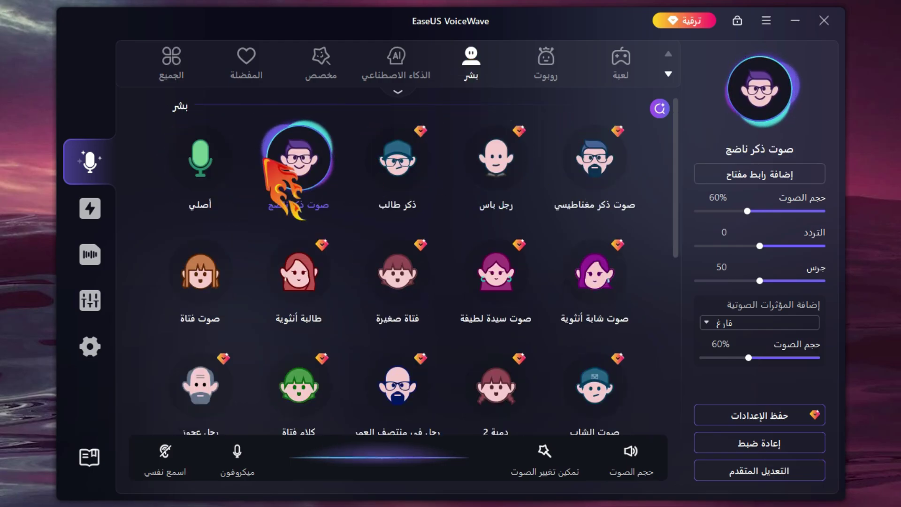
left_click(201, 160)
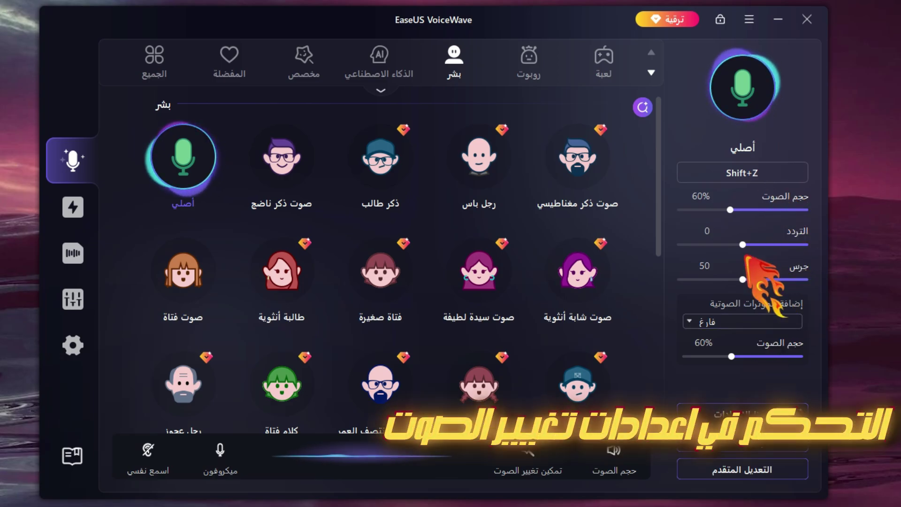
Select the girl voice (صوت فتاة) and set its frequency (التردد) to 2.
left_click(162, 284)
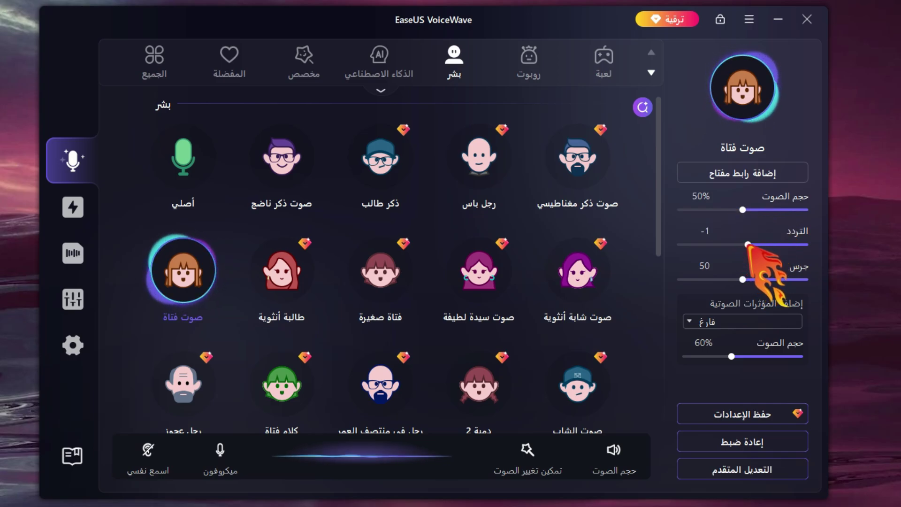
left_click_drag(748, 244, 737, 245)
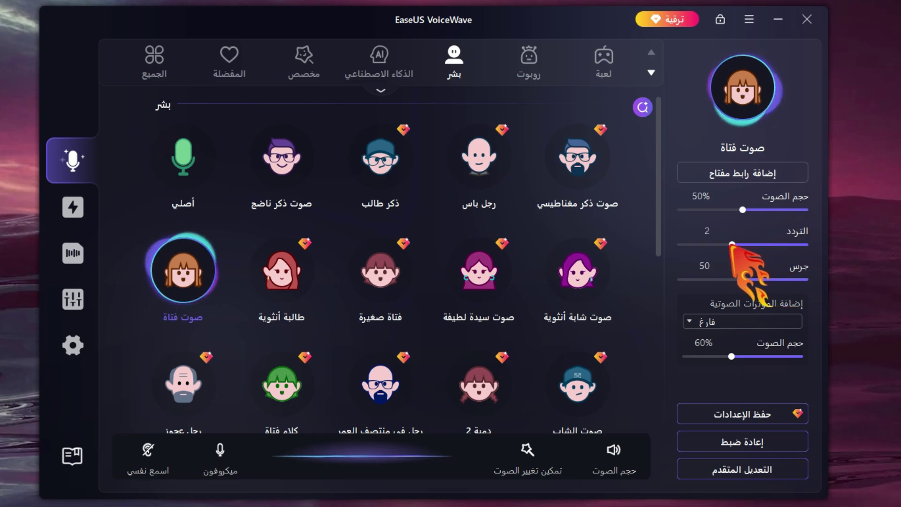
Try to add a shortcut for the mature male voice, and assign Ctrl+Shift+Z to the original voice.
key("shift+2")
left_click(743, 173)
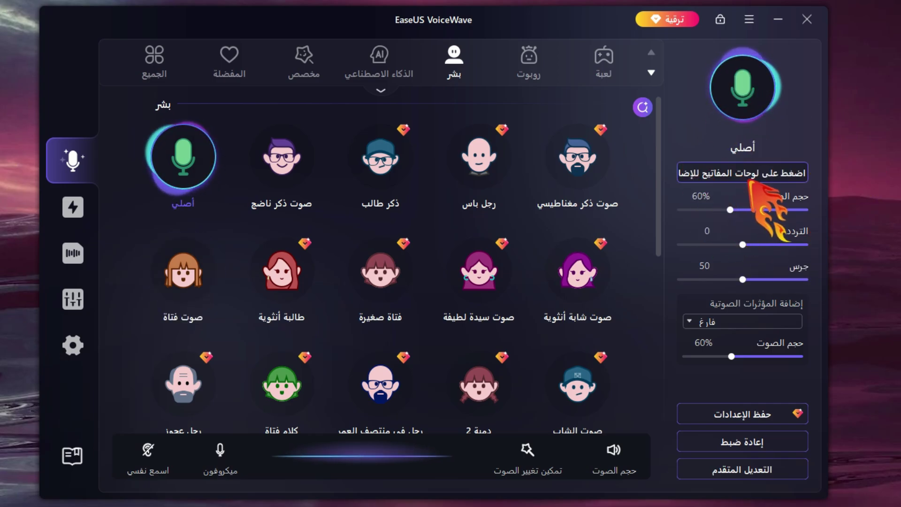
left_click(282, 158)
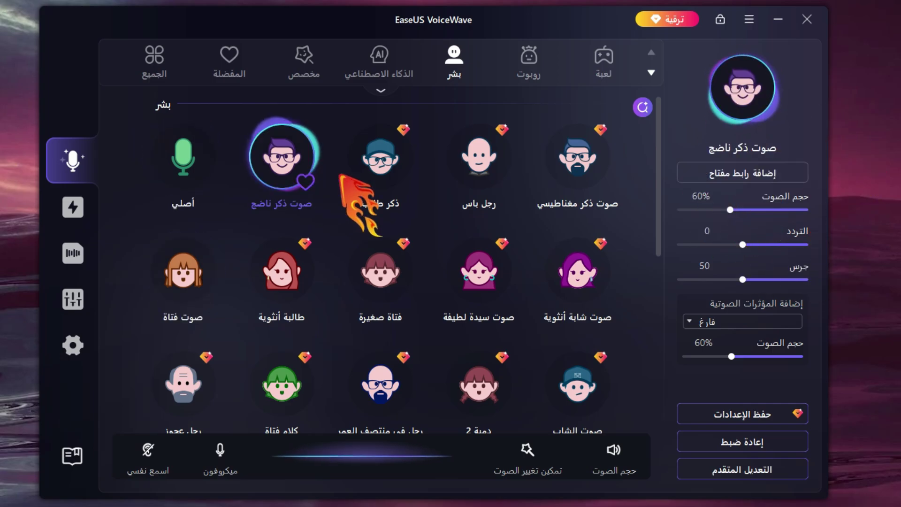
left_click(759, 177)
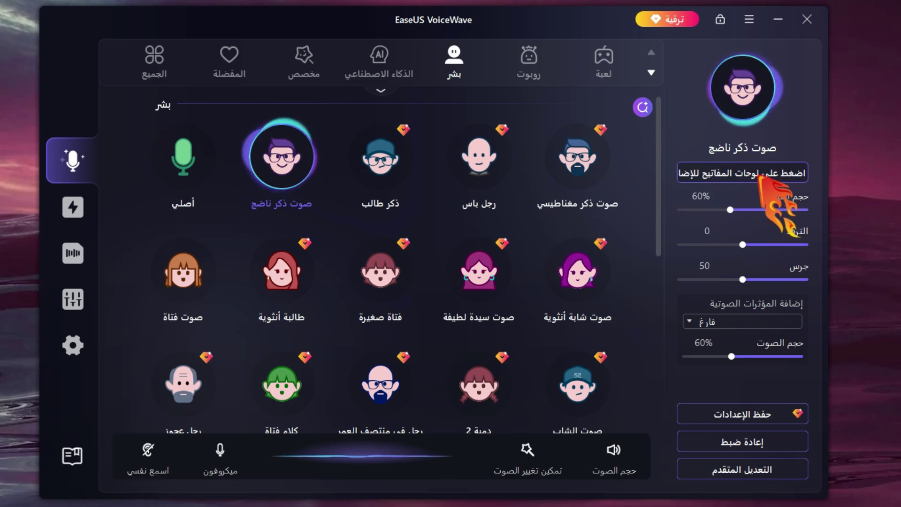
key("ctrl+shift")
left_click(182, 158)
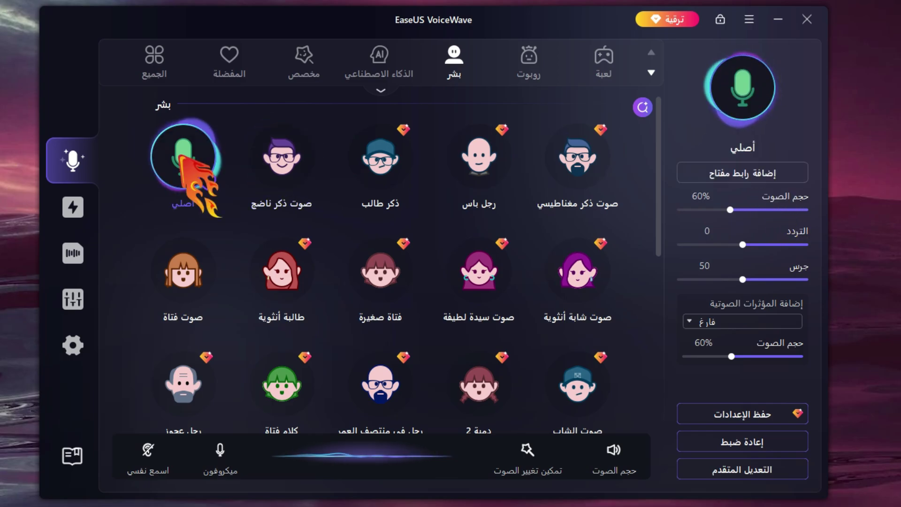
left_click(779, 20)
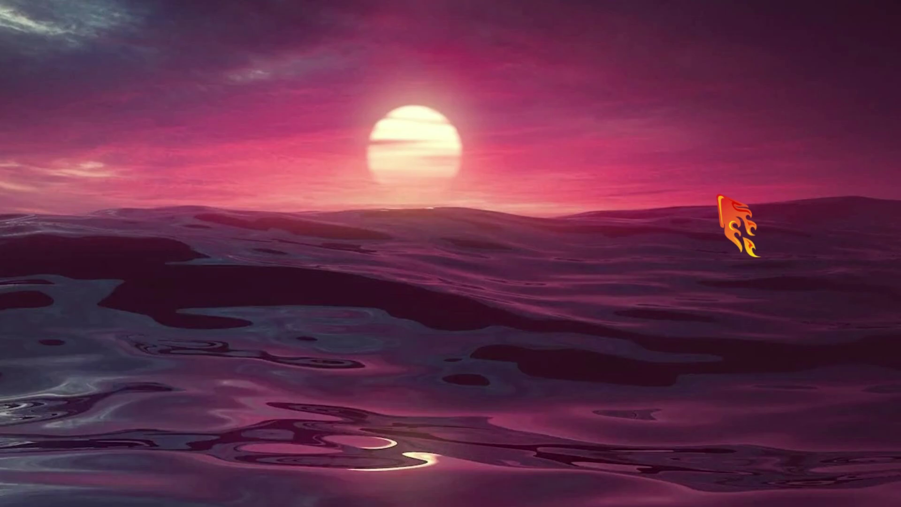
key("alt+Tab")
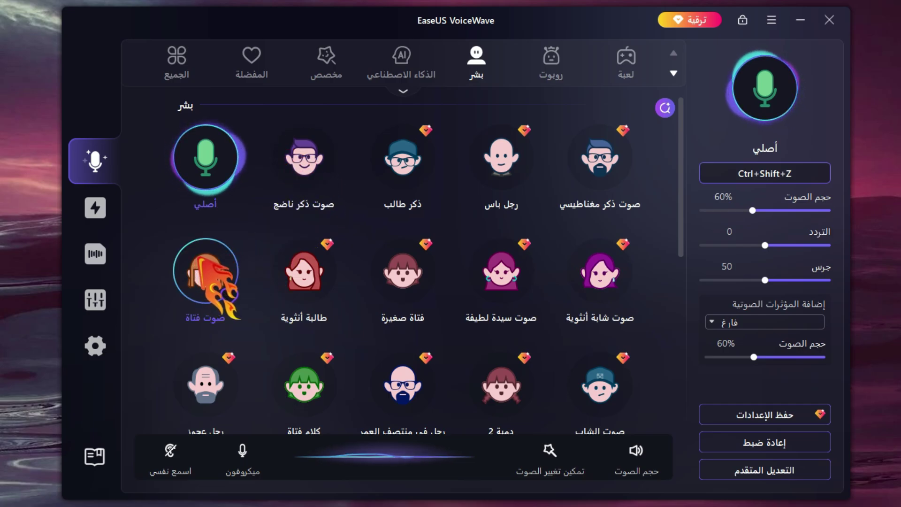
Add the beach (شاطئ) background sound effect to the original voice.
left_click(786, 323)
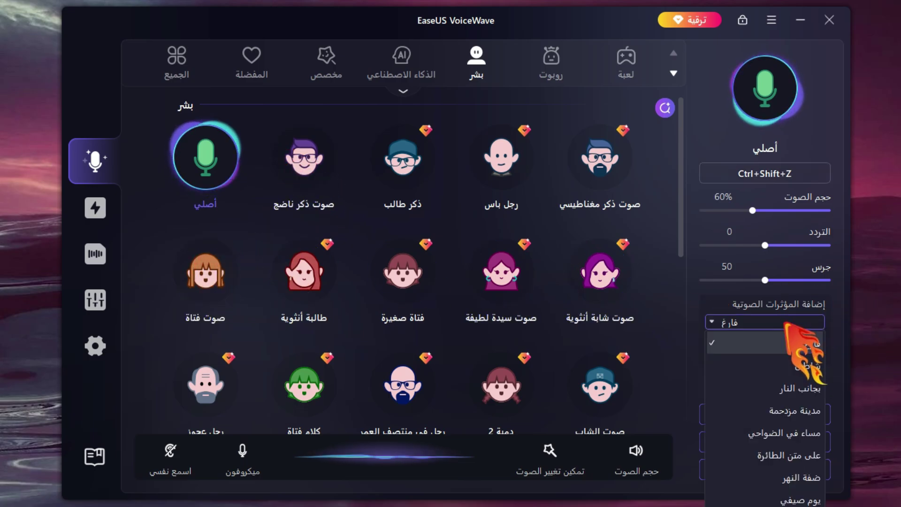
left_click(780, 366)
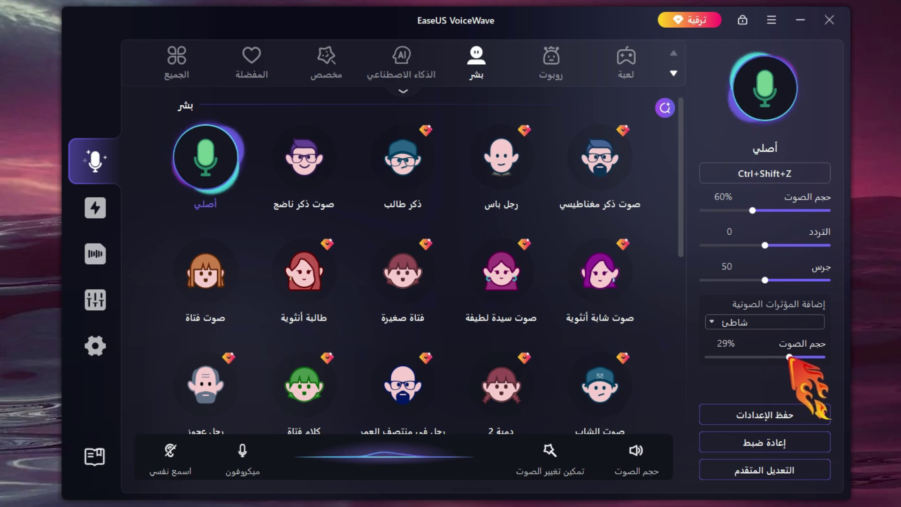
Set the background effect's volume to 24% and try the crowded city (مدينة مزدحمة) and on-board airplane (على متن الطائرة) effects.
mouse_move(799, 357)
left_mouse_down()
mouse_move(780, 356)
mouse_move(793, 357)
left_mouse_up()
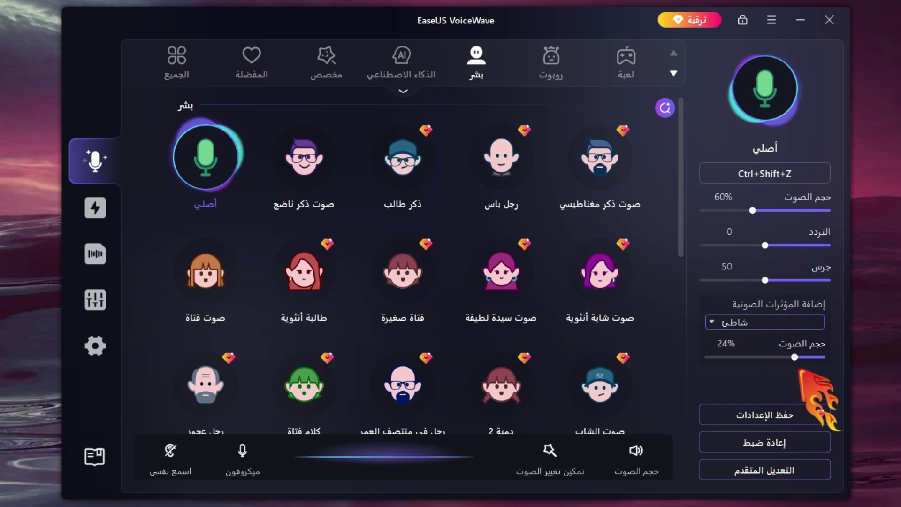
scroll(798, 323, "down", 1)
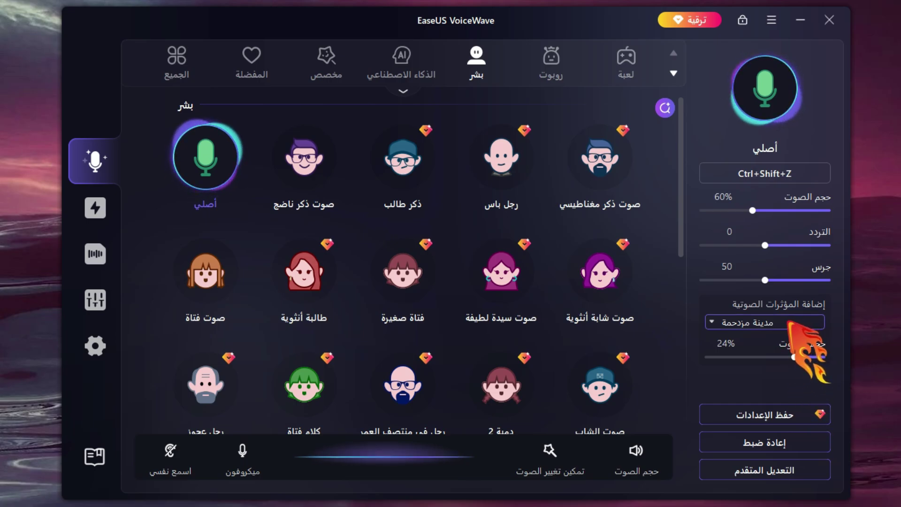
left_click(788, 324)
left_click(793, 455)
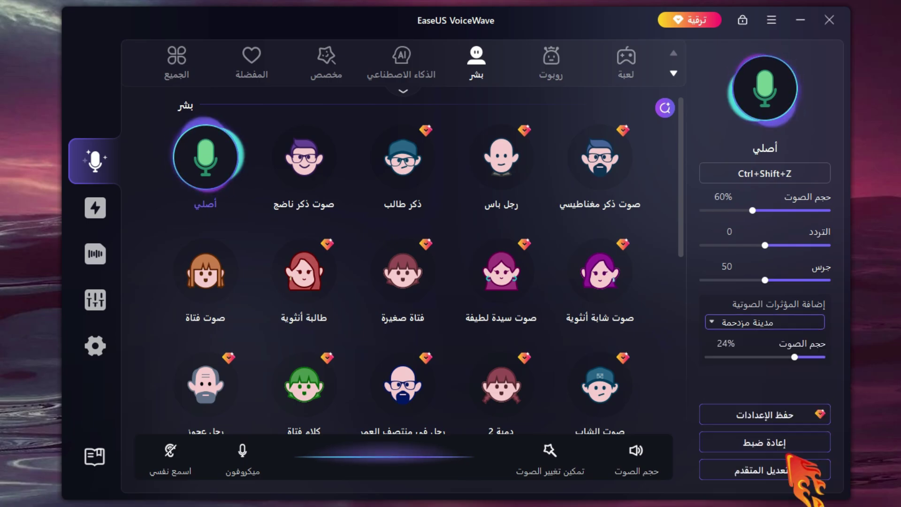
Try the riverbank (ضفة النهر) background effect, and set the original voice's background effect to empty (فارغ).
left_click(763, 324)
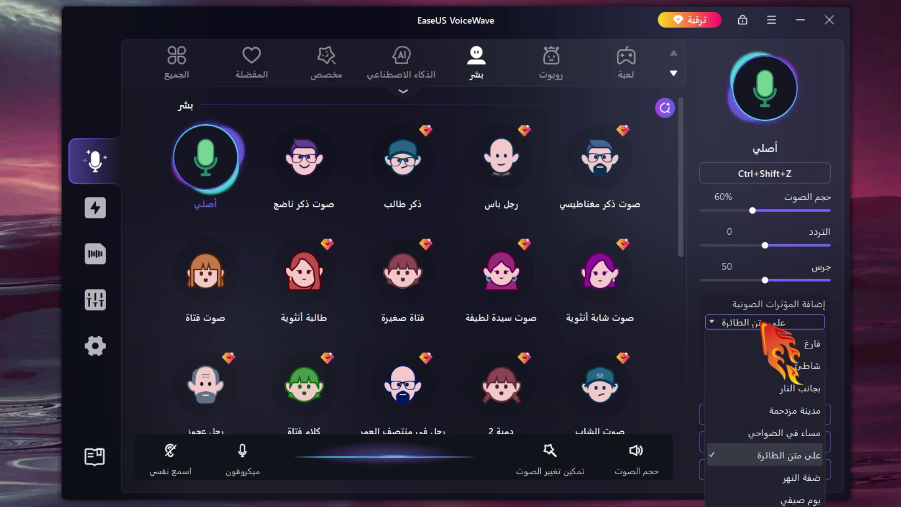
left_click(774, 472)
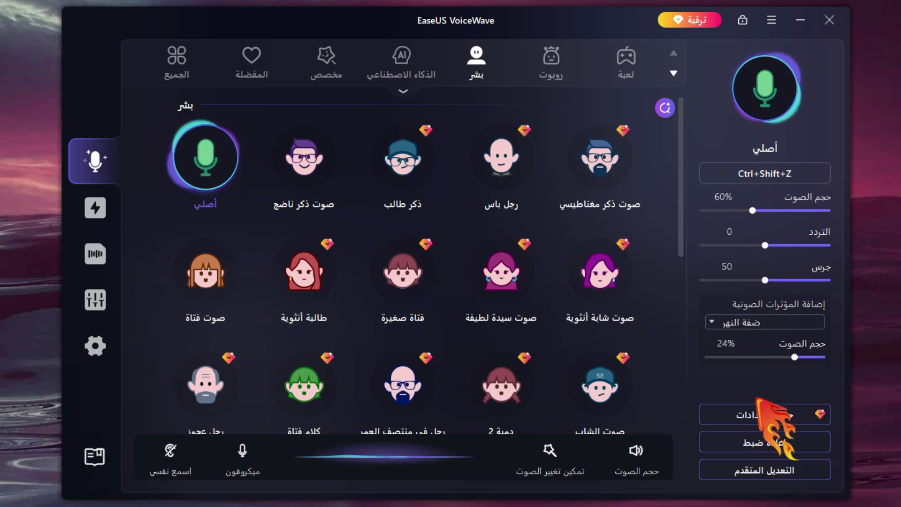
left_click(756, 325)
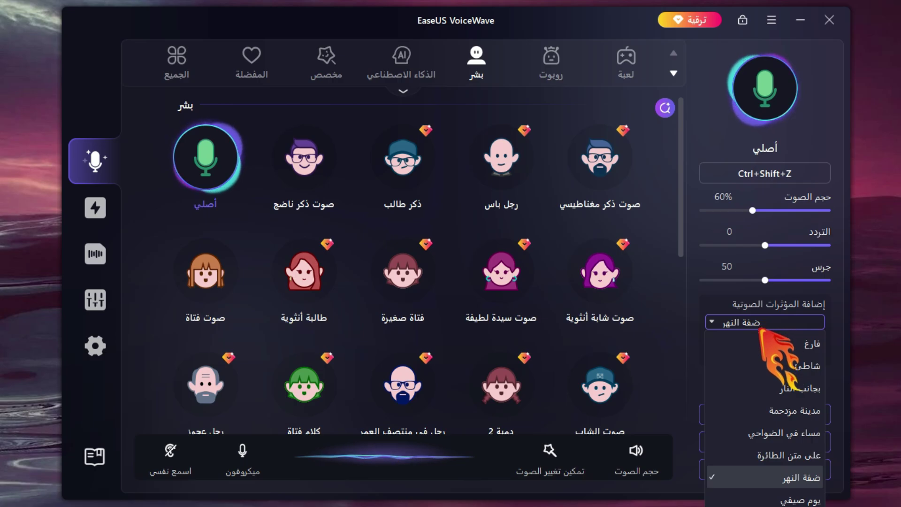
left_click(788, 347)
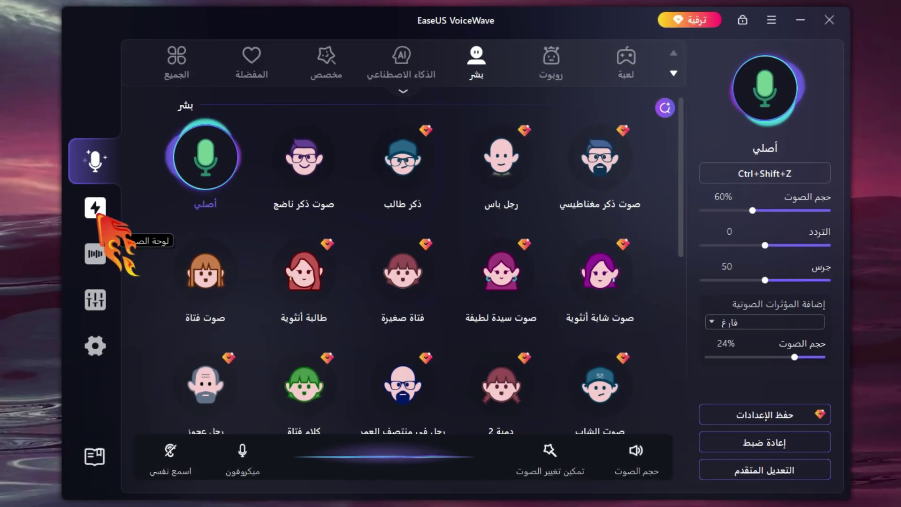
Open the soundboard and try the Failure sound in the game (لعبة) category.
left_click(96, 208)
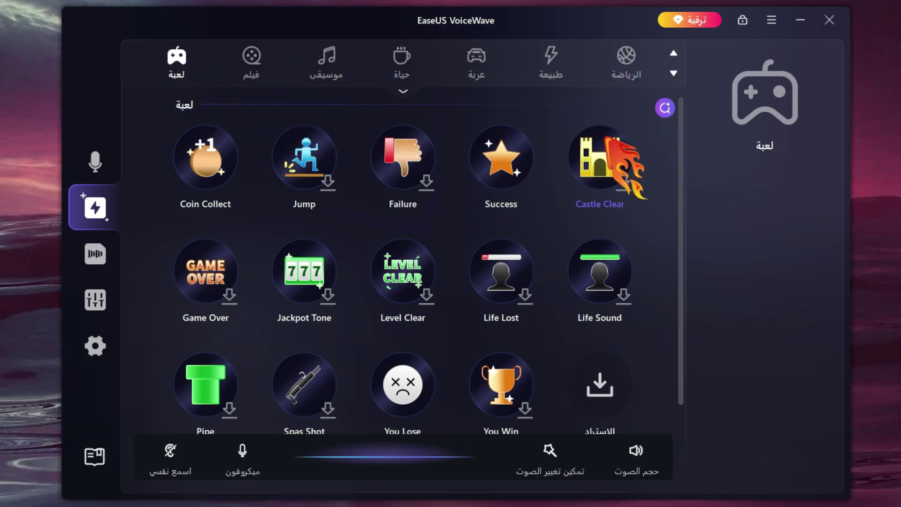
left_click(369, 175)
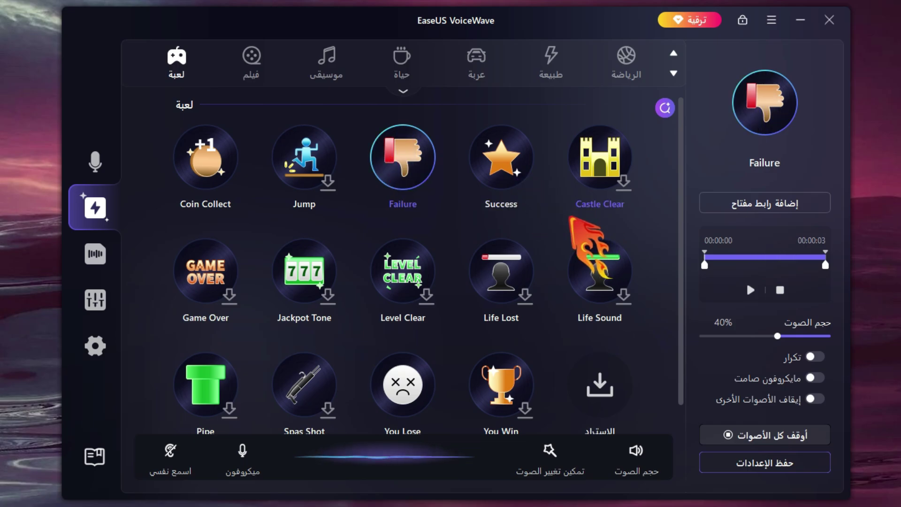
scroll(571, 218, "down", 1)
left_click(394, 351)
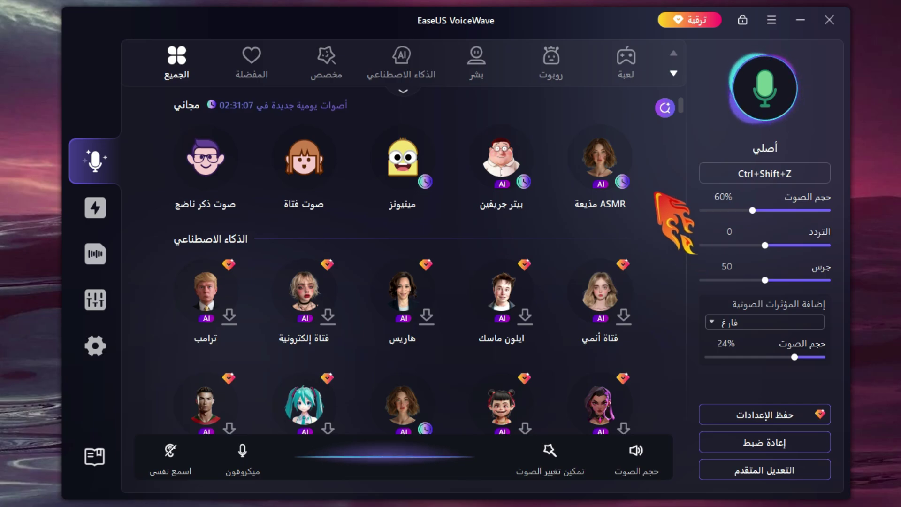
Download and select the Obama (أوباما) voice among the AI voices, and open the program settings.
scroll(657, 195, "down", 3)
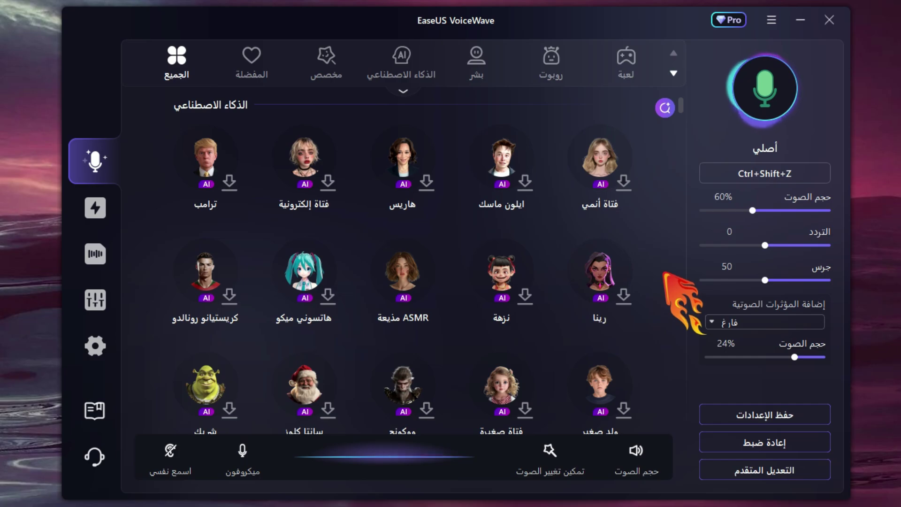
scroll(664, 273, "down", 15)
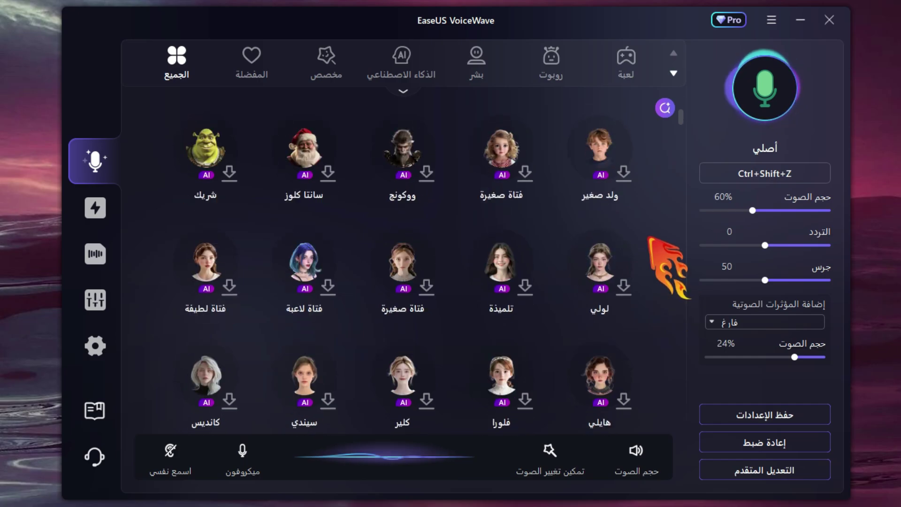
scroll(664, 273, "up", 10)
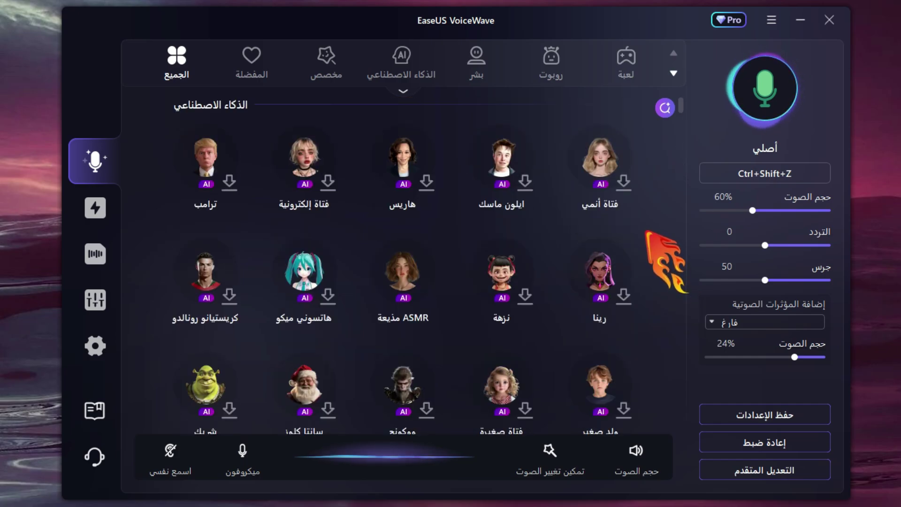
scroll(647, 233, "down", 5)
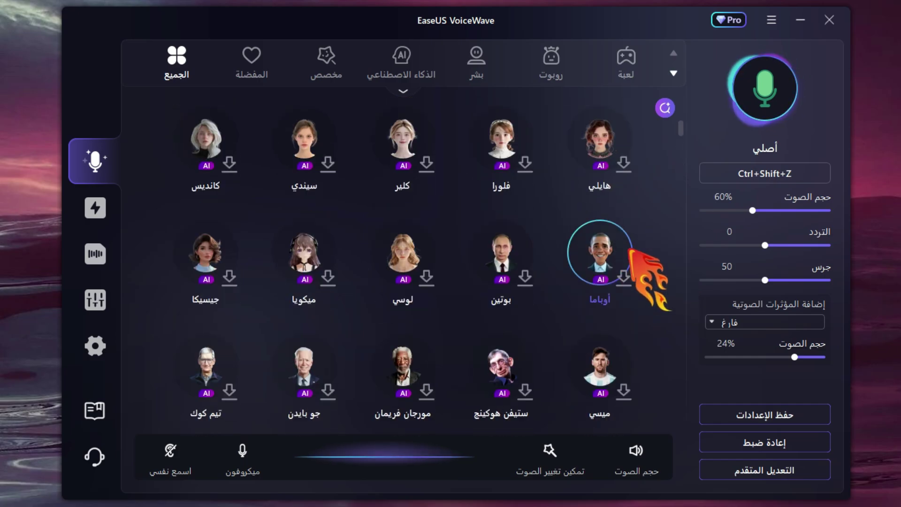
left_click(624, 278)
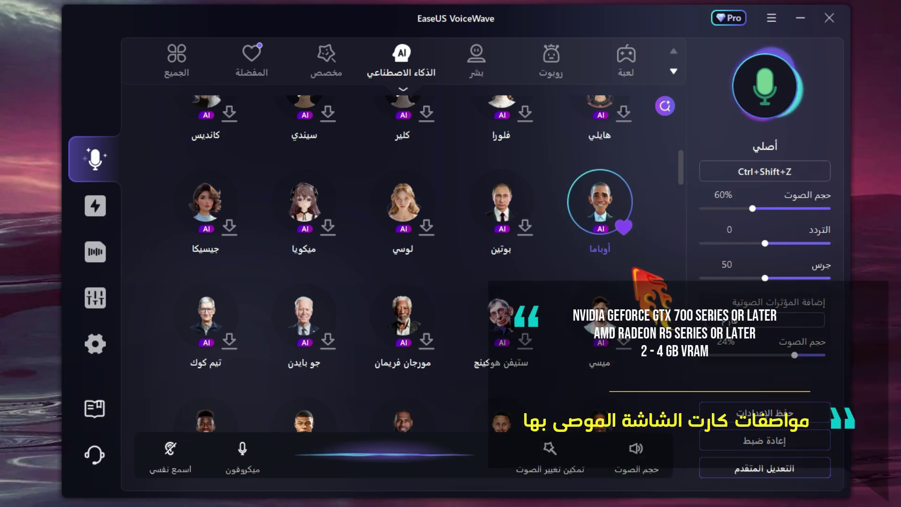
left_click(599, 197)
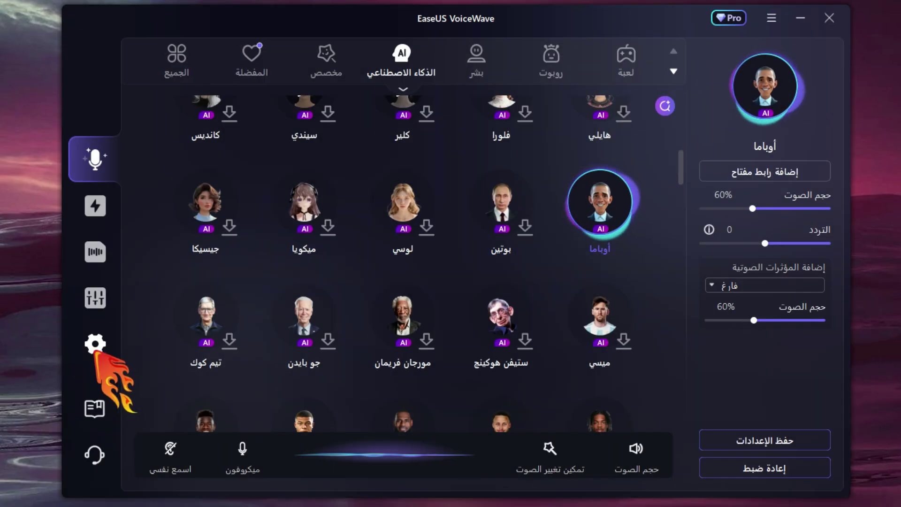
left_click(96, 349)
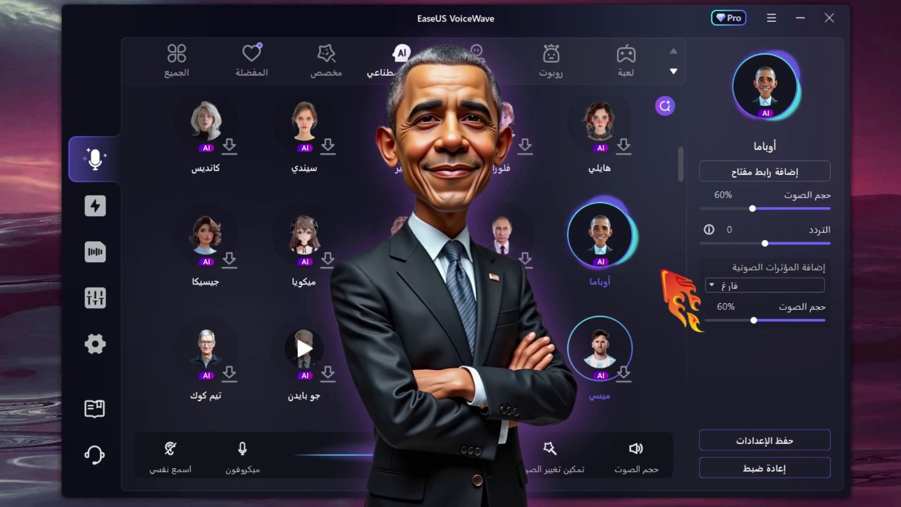
mouse_move(652, 272)
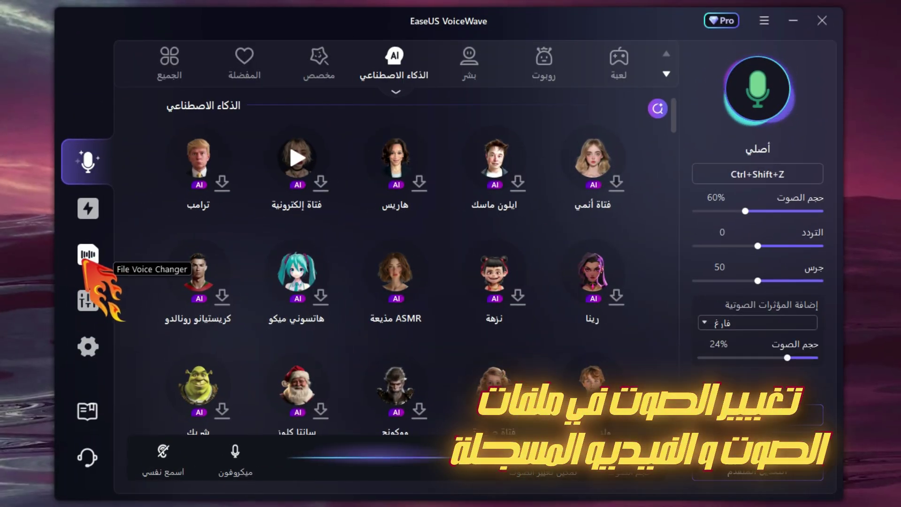
Record a microphone clip about 6 seconds long in the file voice changer's recording mode (وضع التسجيل).
left_click(85, 258)
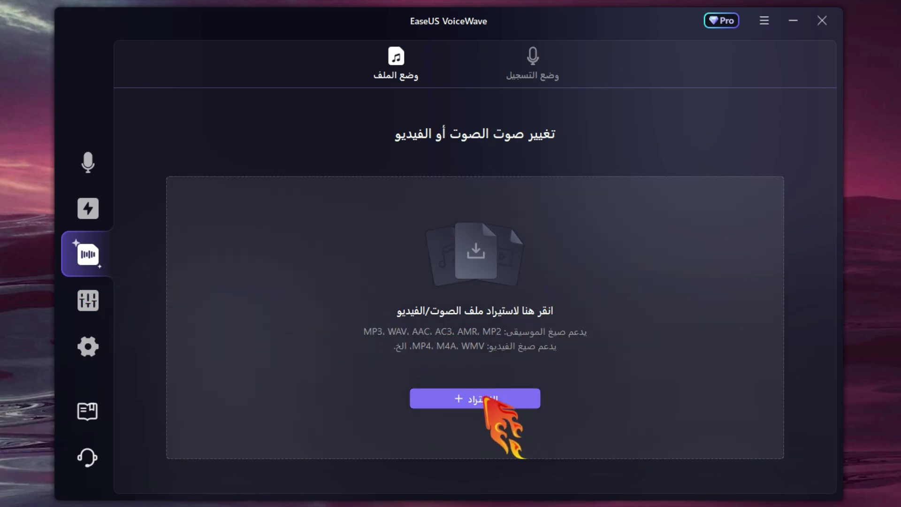
left_click(532, 76)
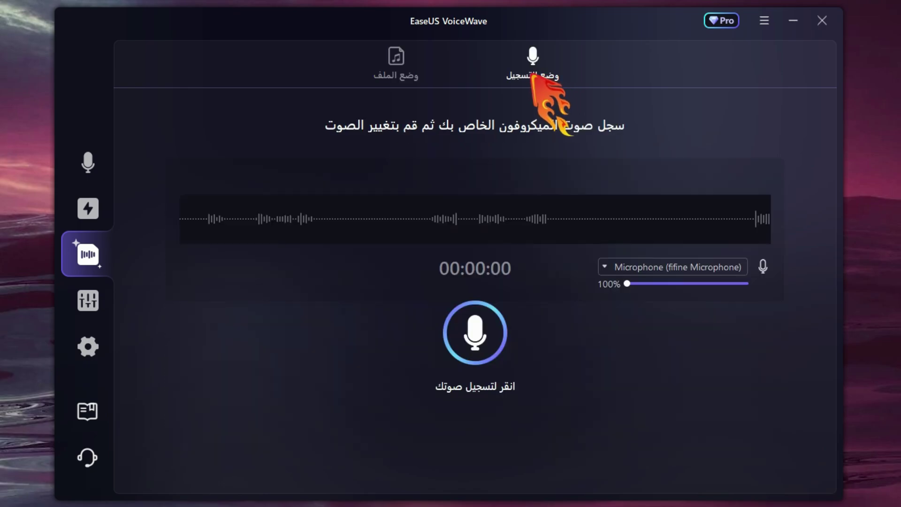
left_click(472, 339)
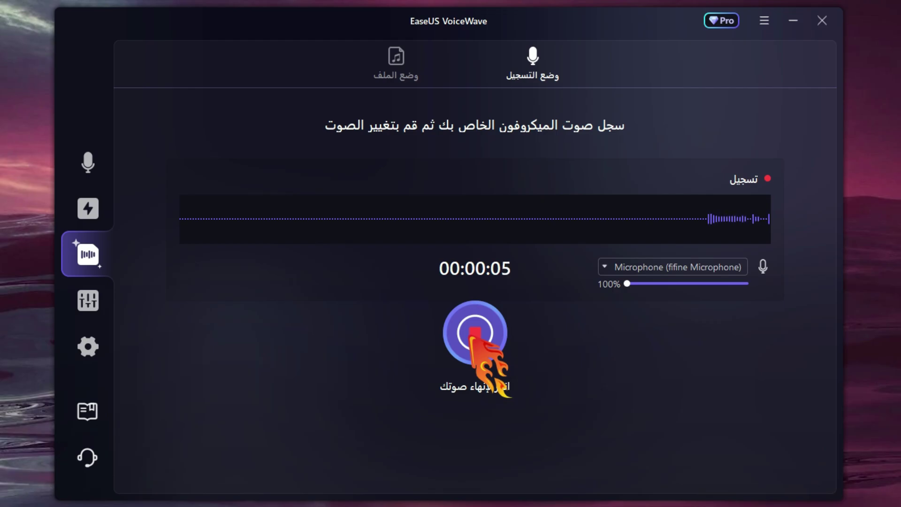
left_click(472, 337)
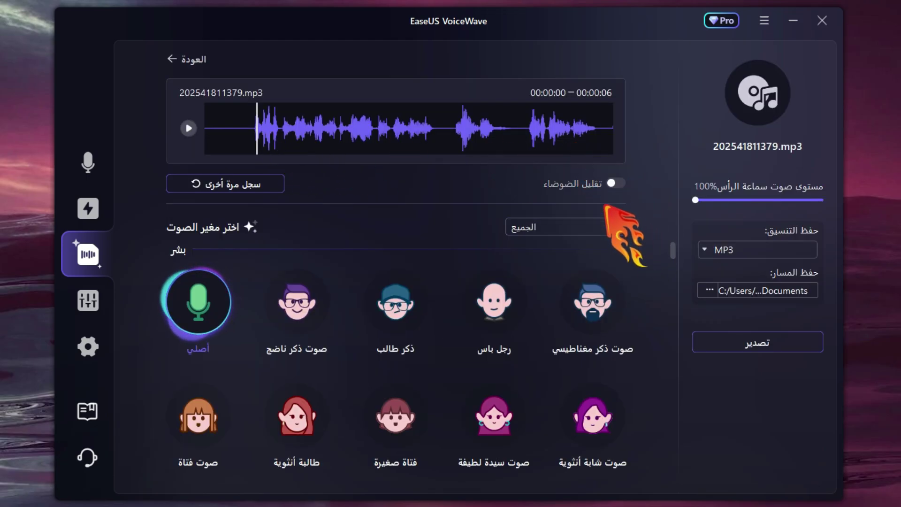
Turn on noise reduction for the recorded clip and try the mature male, girl, female student and little girl voices on it.
left_click(615, 183)
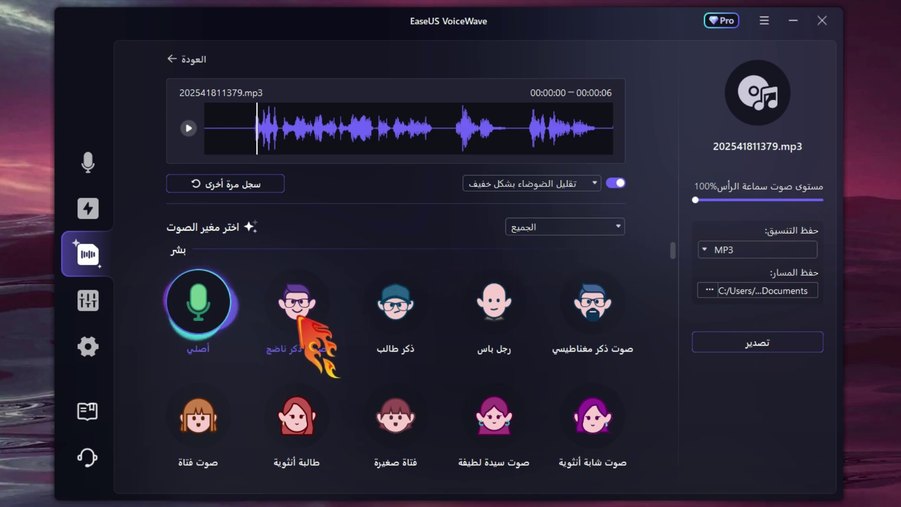
left_click(294, 318)
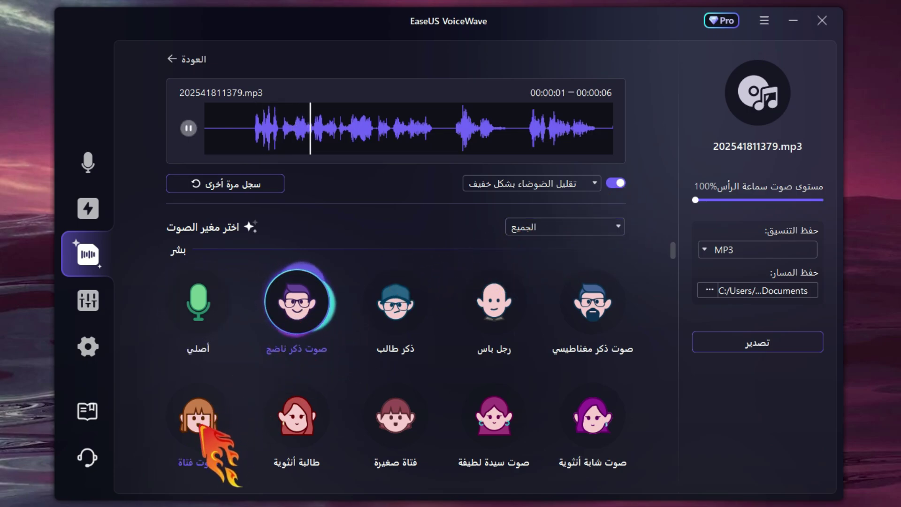
left_click(199, 426)
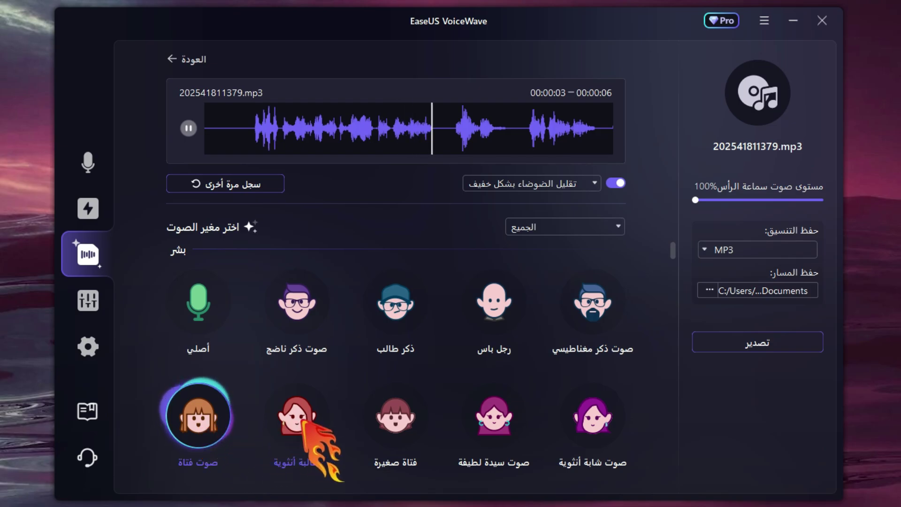
left_click(295, 419)
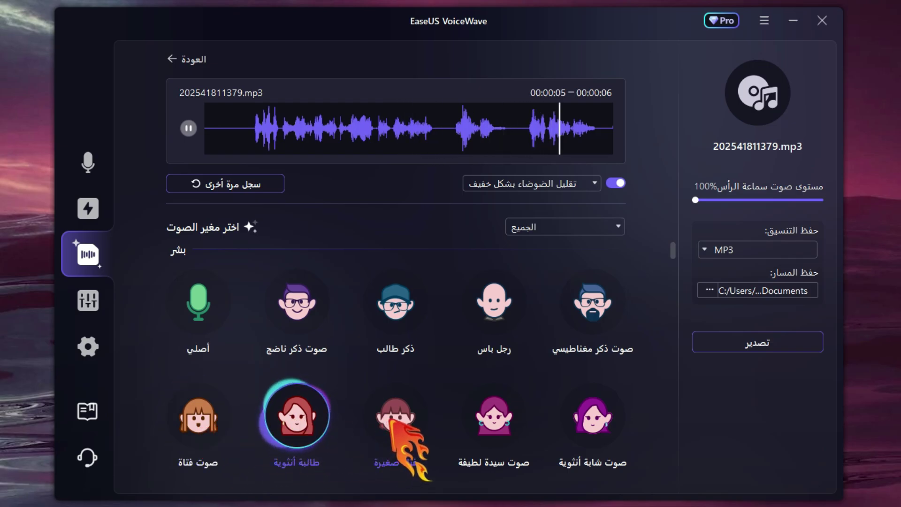
left_click(390, 409)
Create a custom voice with the choir (جوقة) and recording-studio reverb (ريفيرب - استوديو التسجيل) effects, save it as تخصيص 1 and view it.
left_click(89, 305)
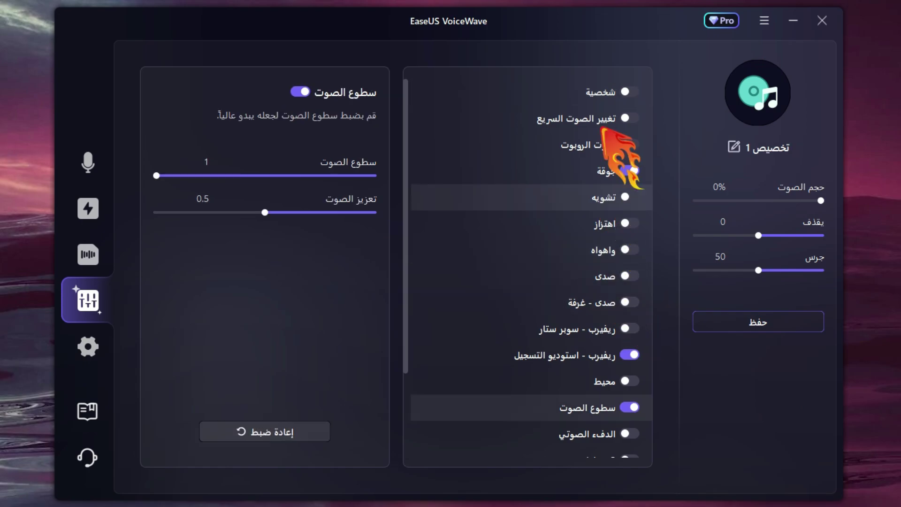
left_click(629, 170)
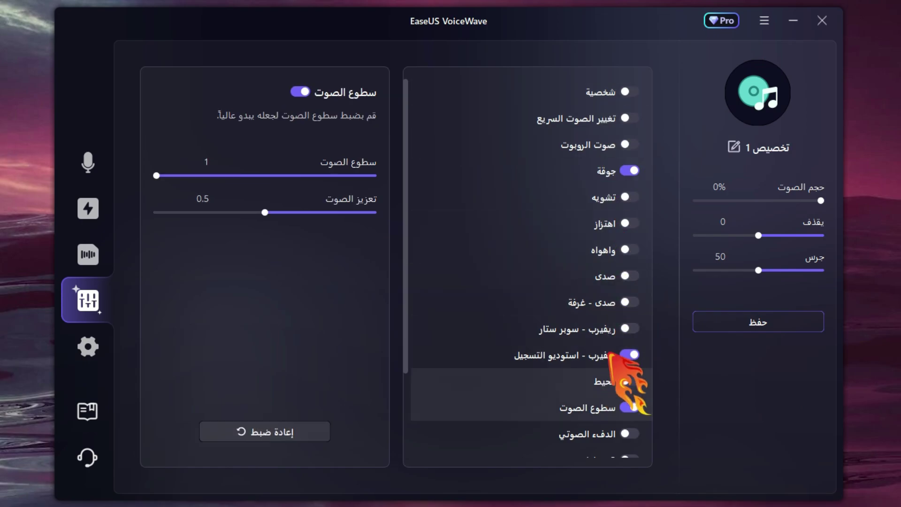
left_click(630, 356)
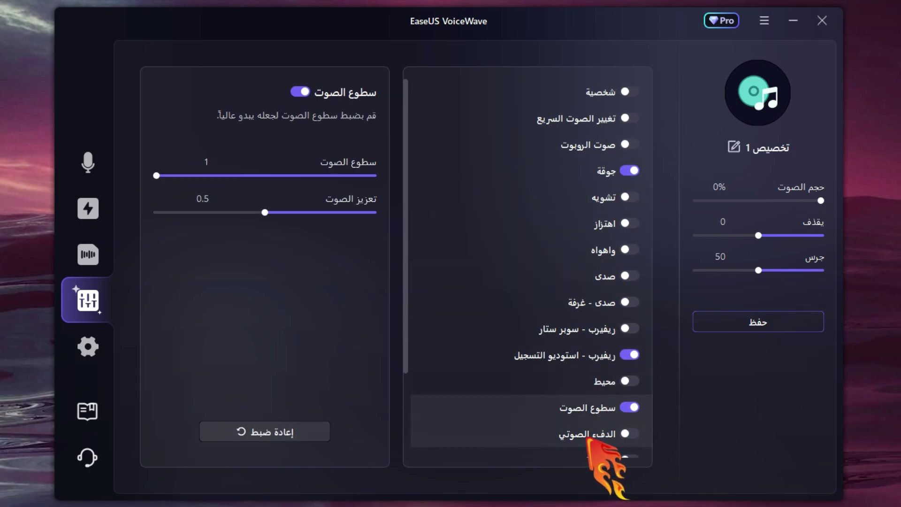
left_click(734, 148)
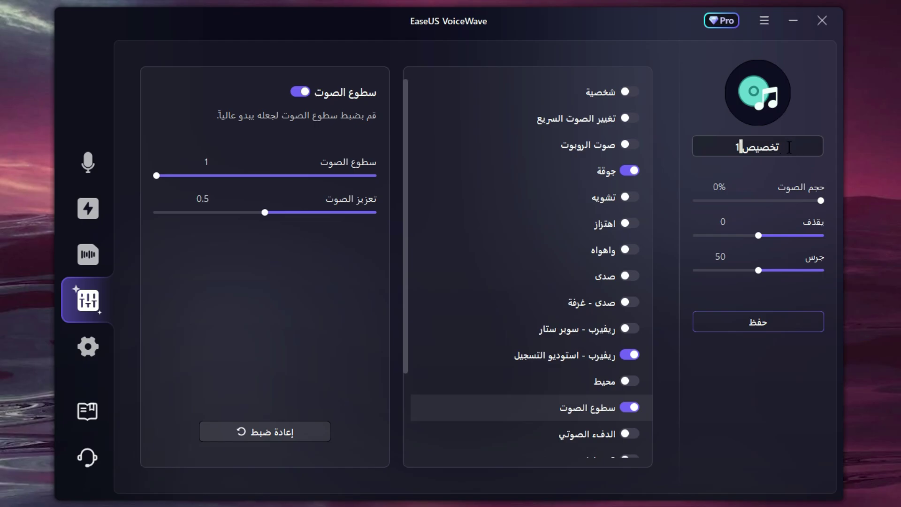
left_click(753, 321)
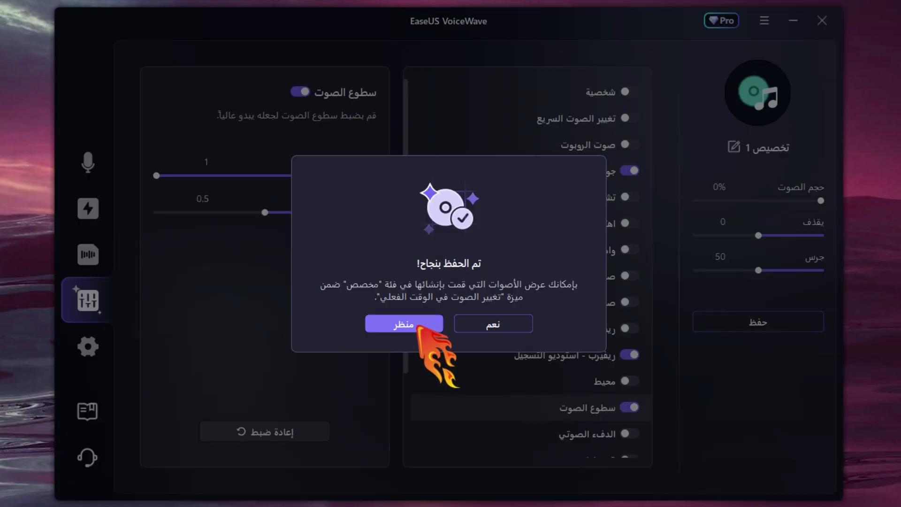
left_click(419, 325)
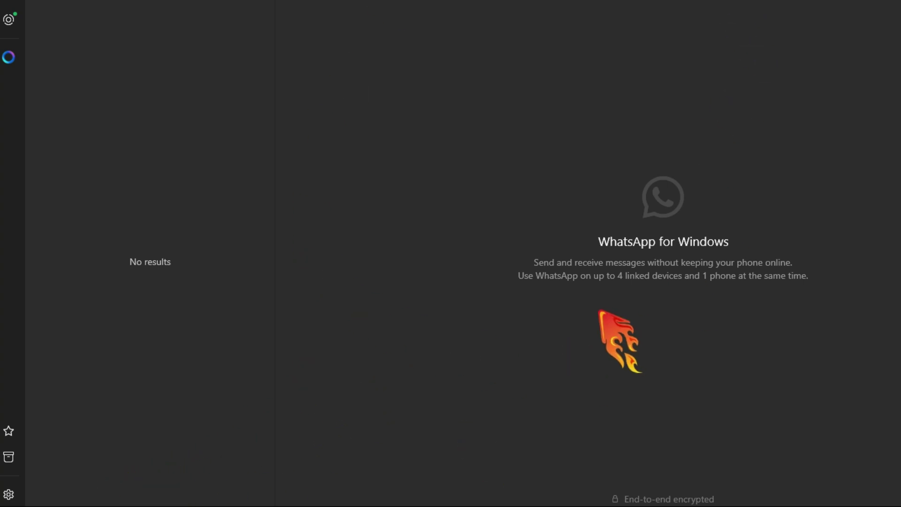
Switch to WhatsApp for Windows and look through its Video & voice device settings.
left_click(9, 494)
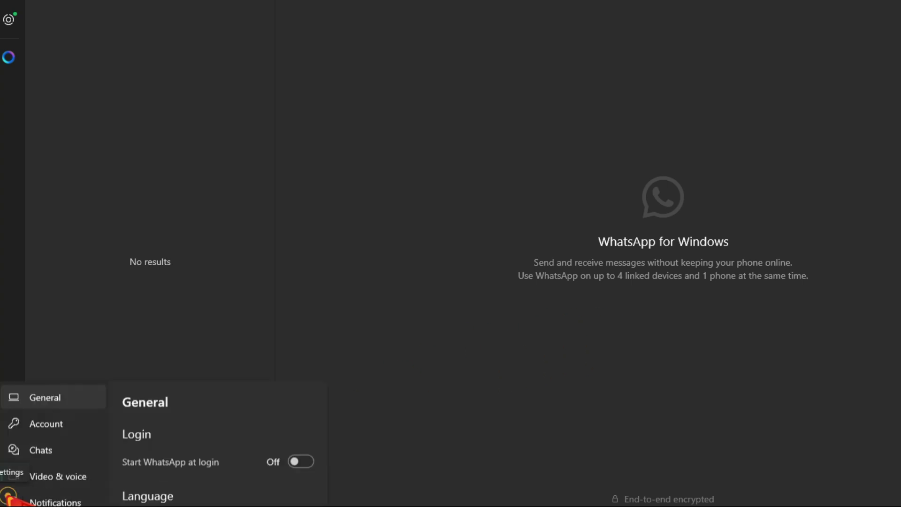
left_click(66, 271)
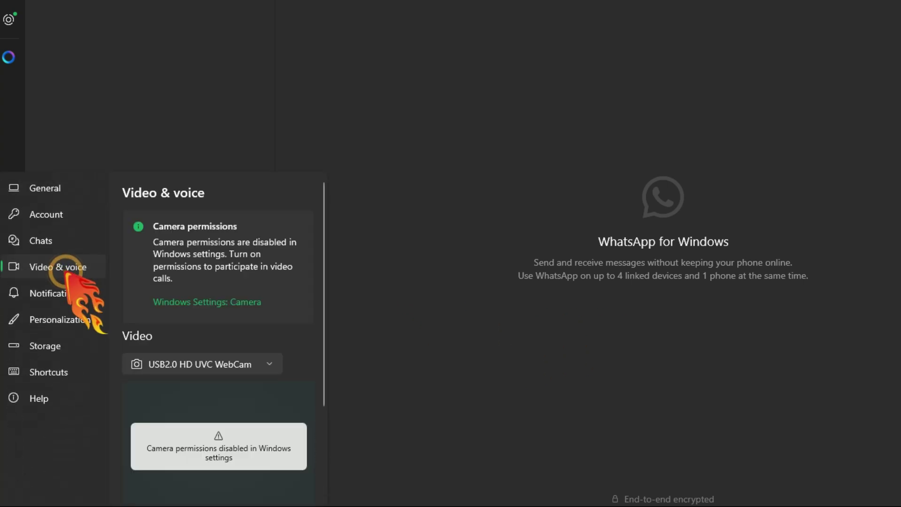
scroll(294, 300, "down", 4)
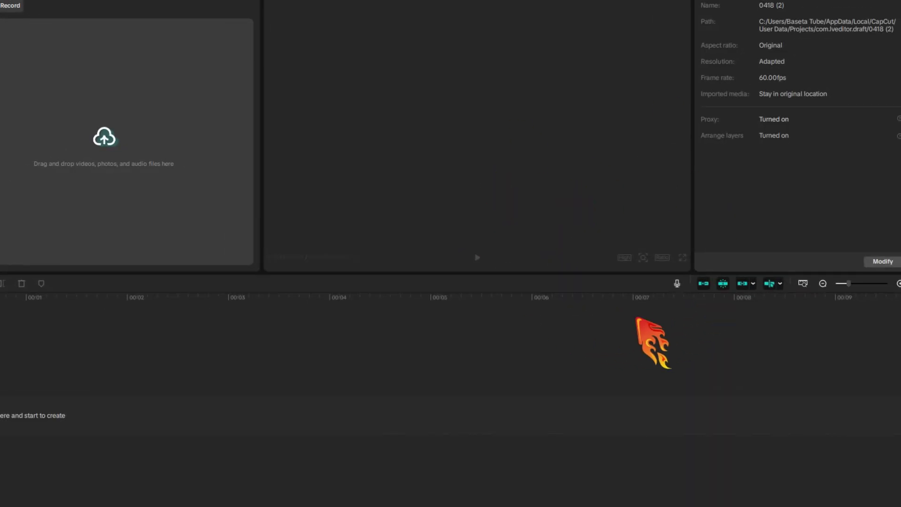
In CapCut, record a voiceover about 5 seconds long with VoiceWave Microphone as the input device, and play it back.
left_click(678, 283)
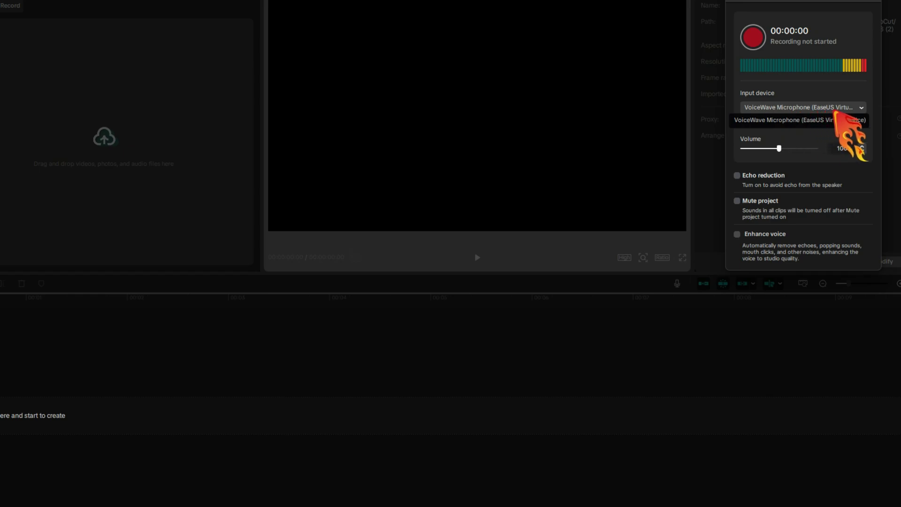
left_click(753, 37)
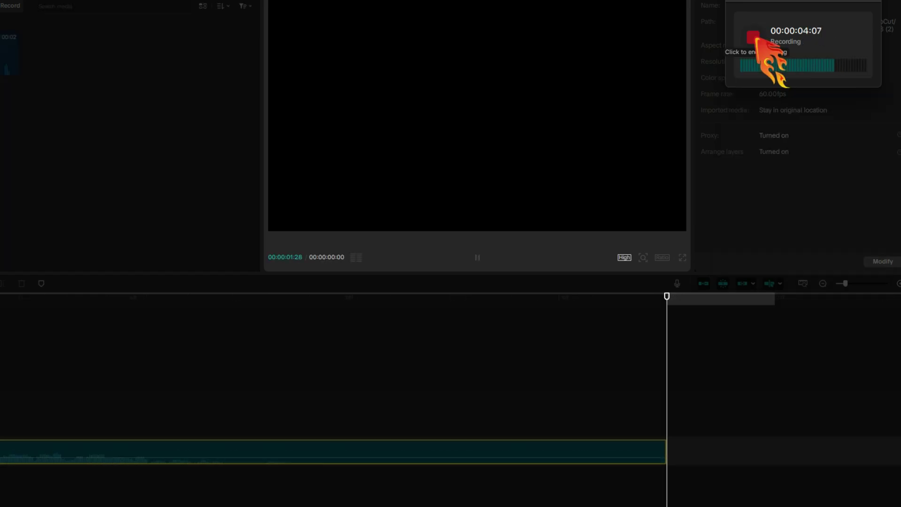
left_click(753, 37)
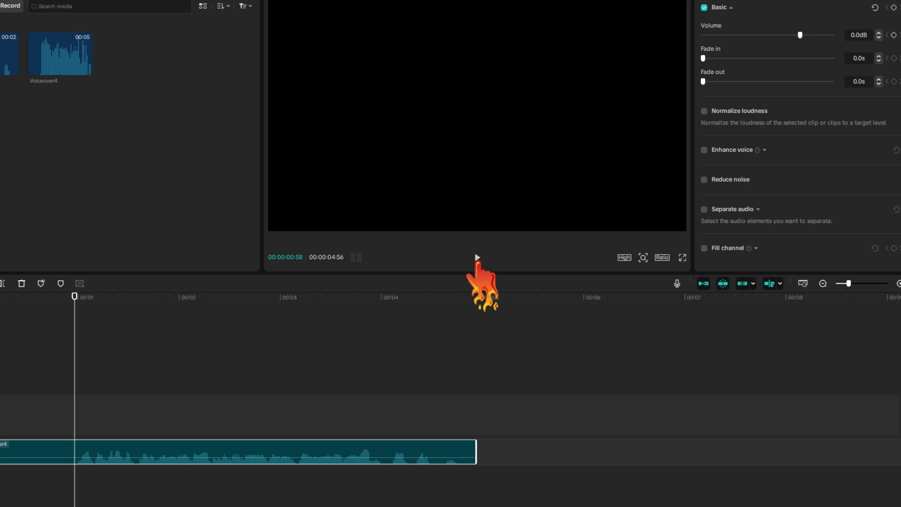
left_click(477, 258)
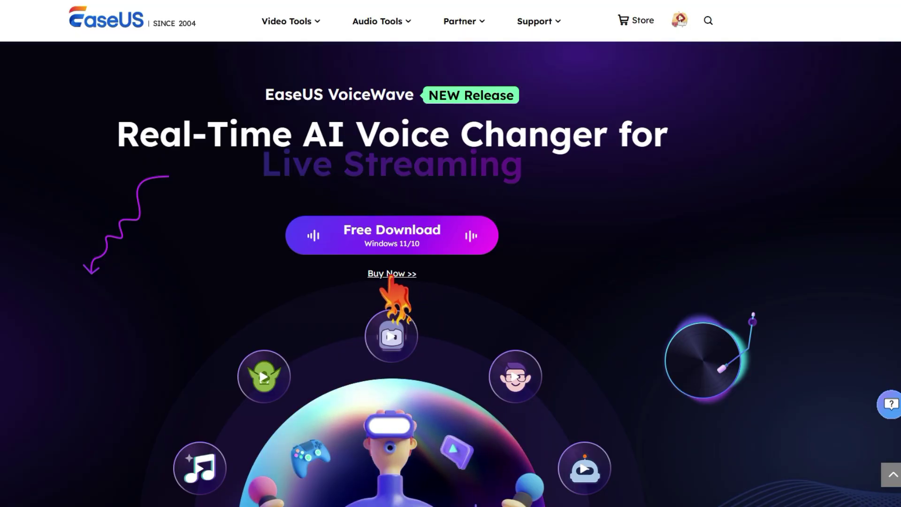
On the EaseUS VoiceWave website, open the purchase page to view the individual licence plans.
left_click(388, 275)
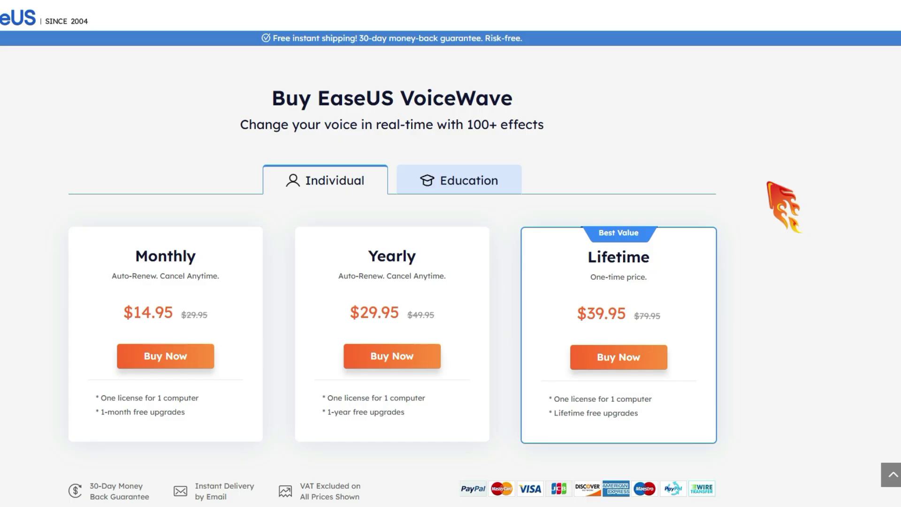